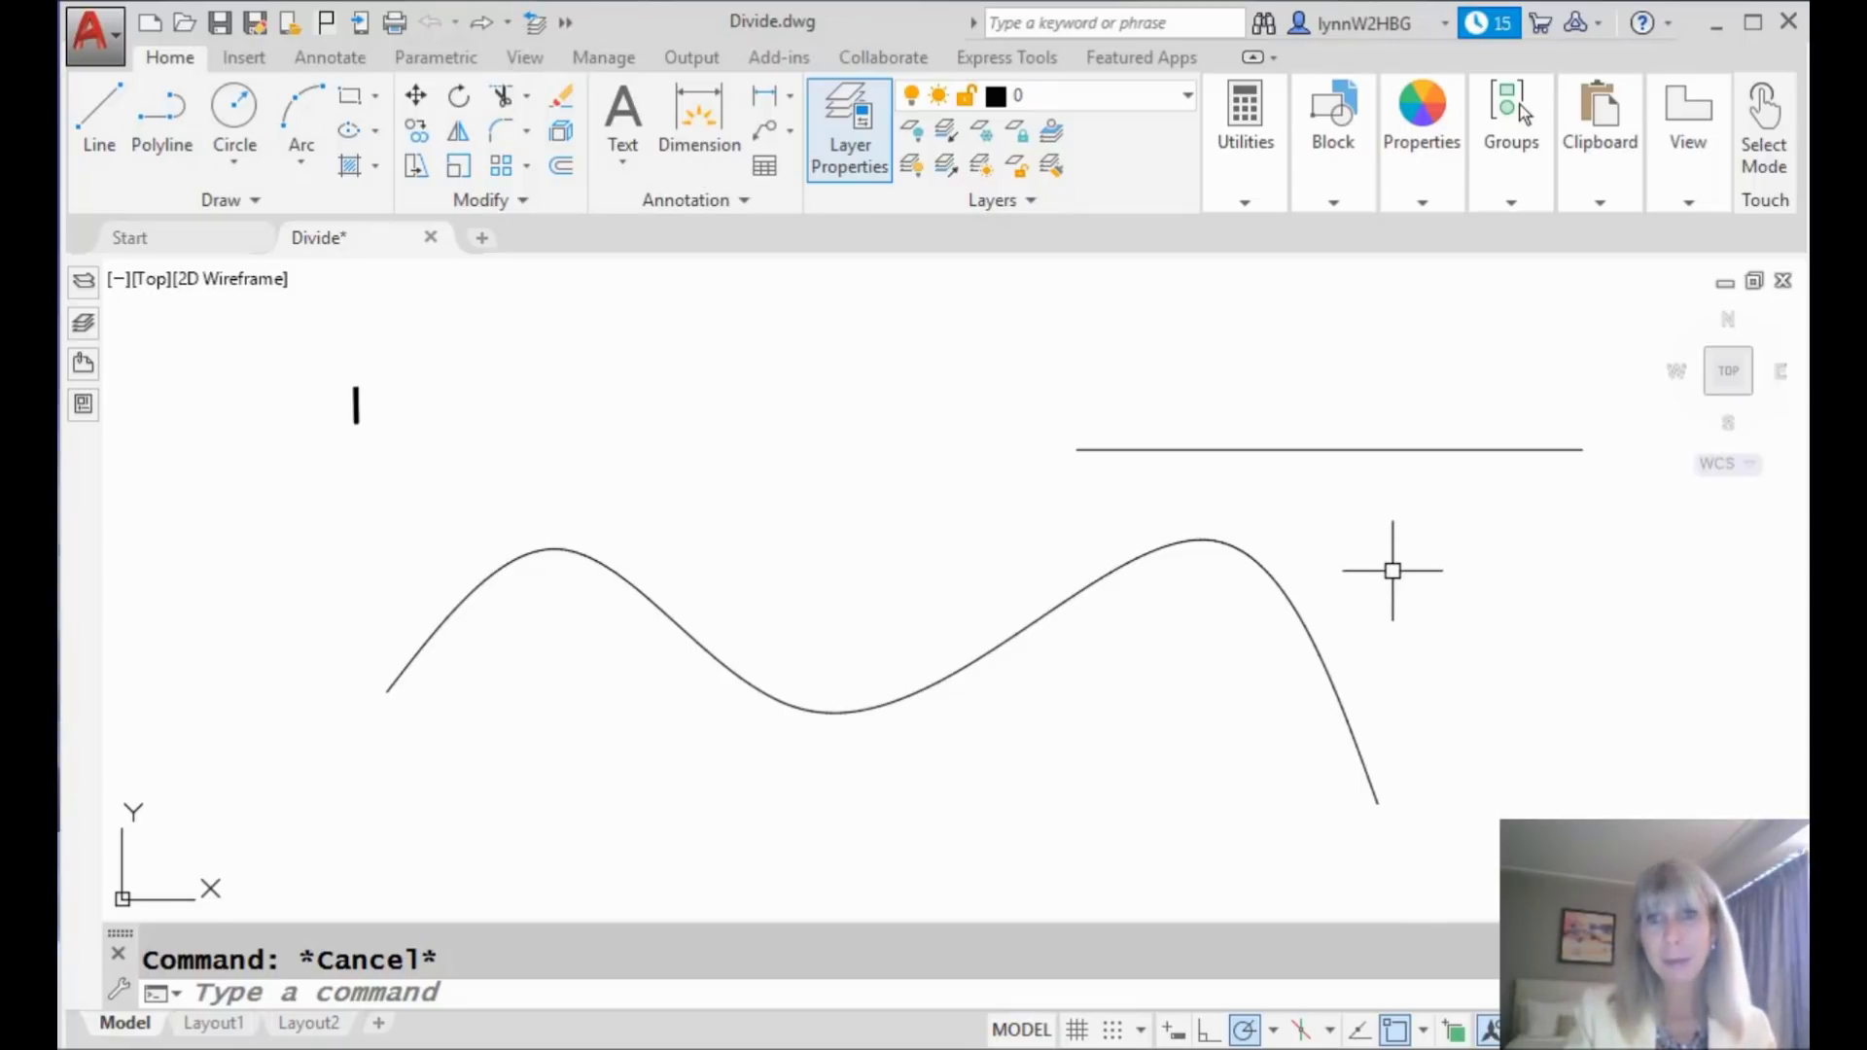
Divide the straight horizontal line into 3 equal segments with the Divide command
{"action": "left_click", "coordinate": [255, 201]}
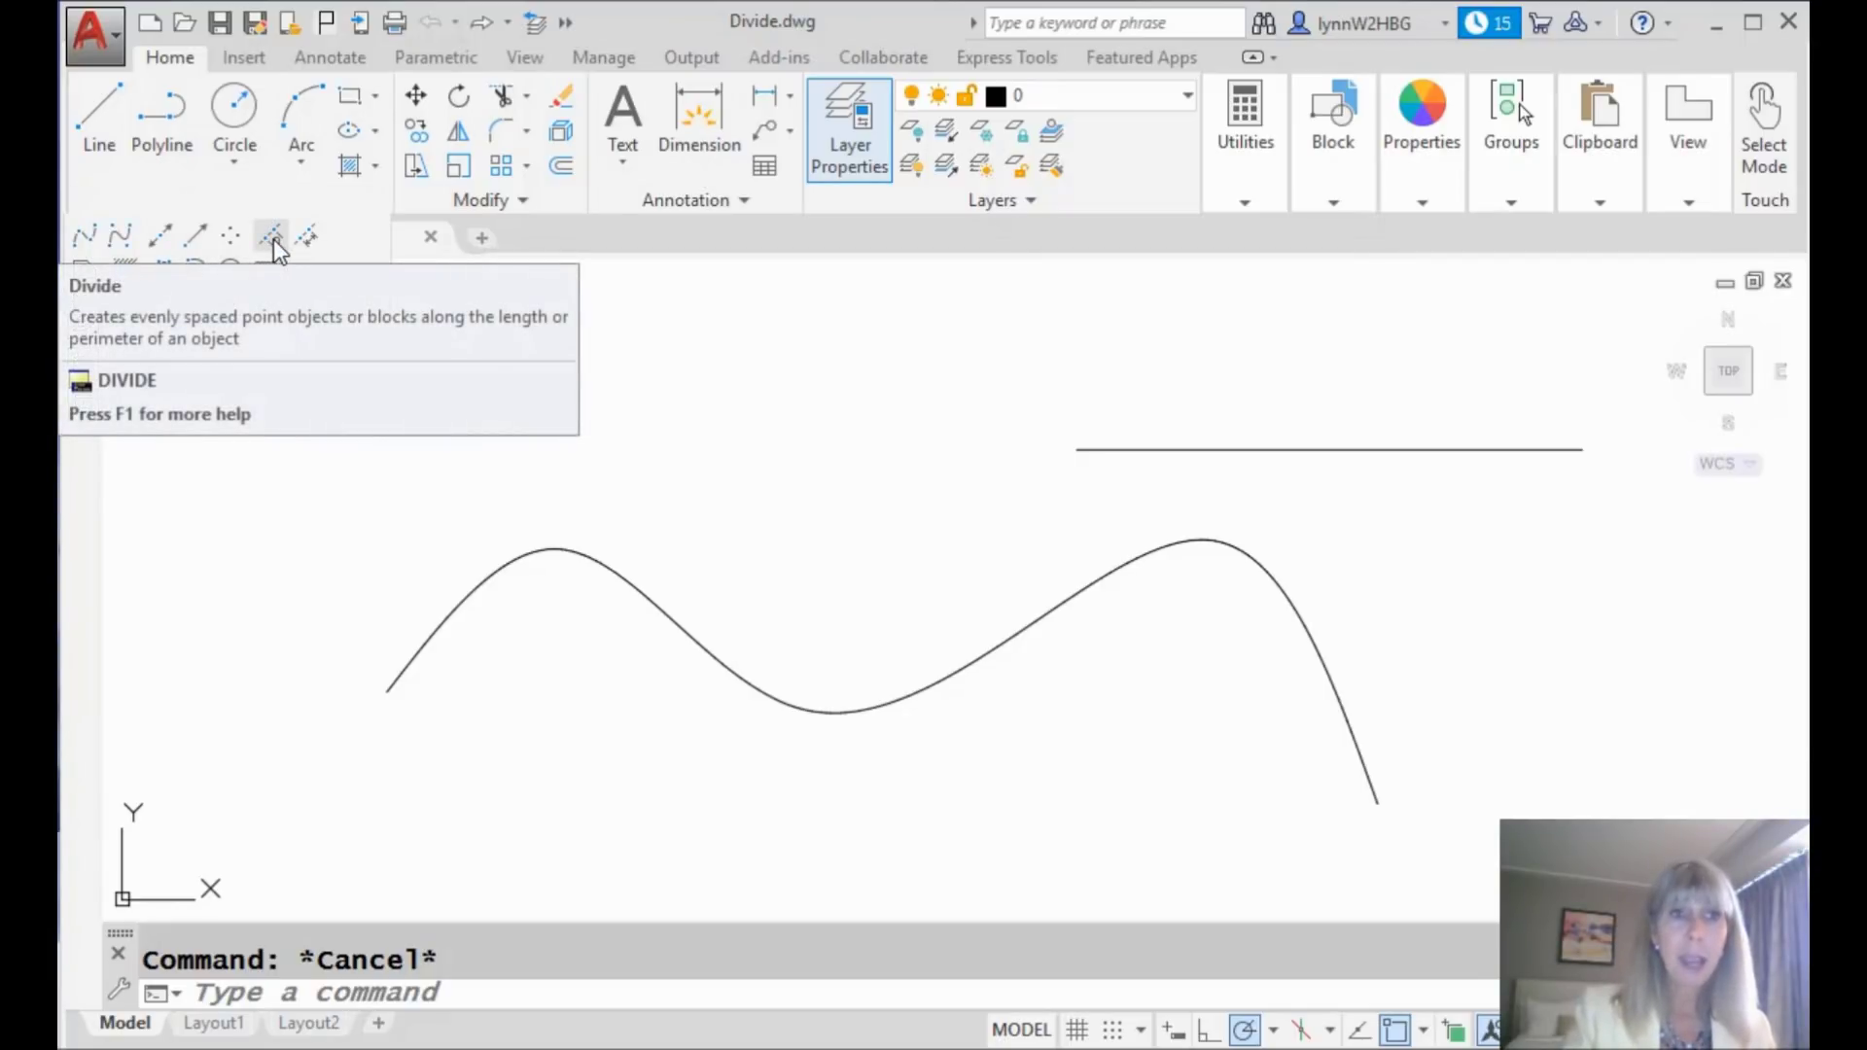
{"action": "left_click", "coordinate": [274, 242]}
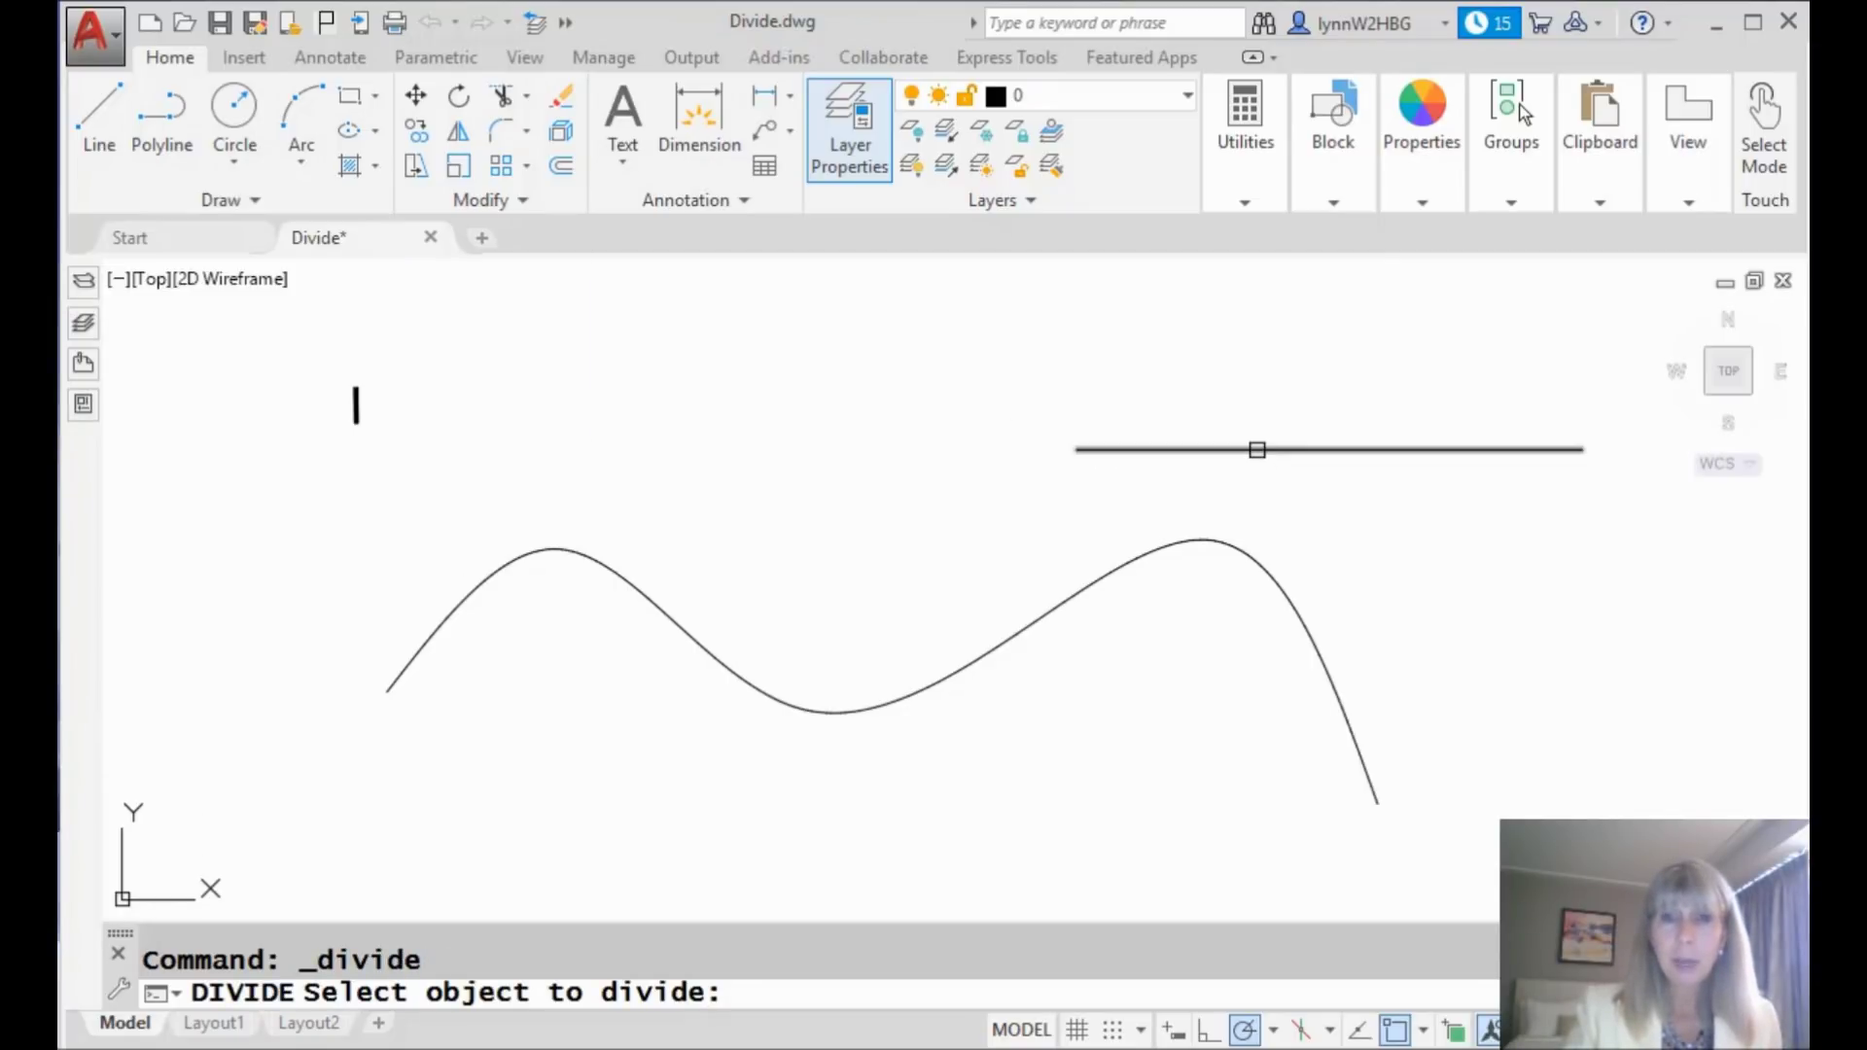
{"action": "left_click", "coordinate": [1256, 449]}
{"action": "type", "text": "3"}
{"action": "key", "text": "Return"}
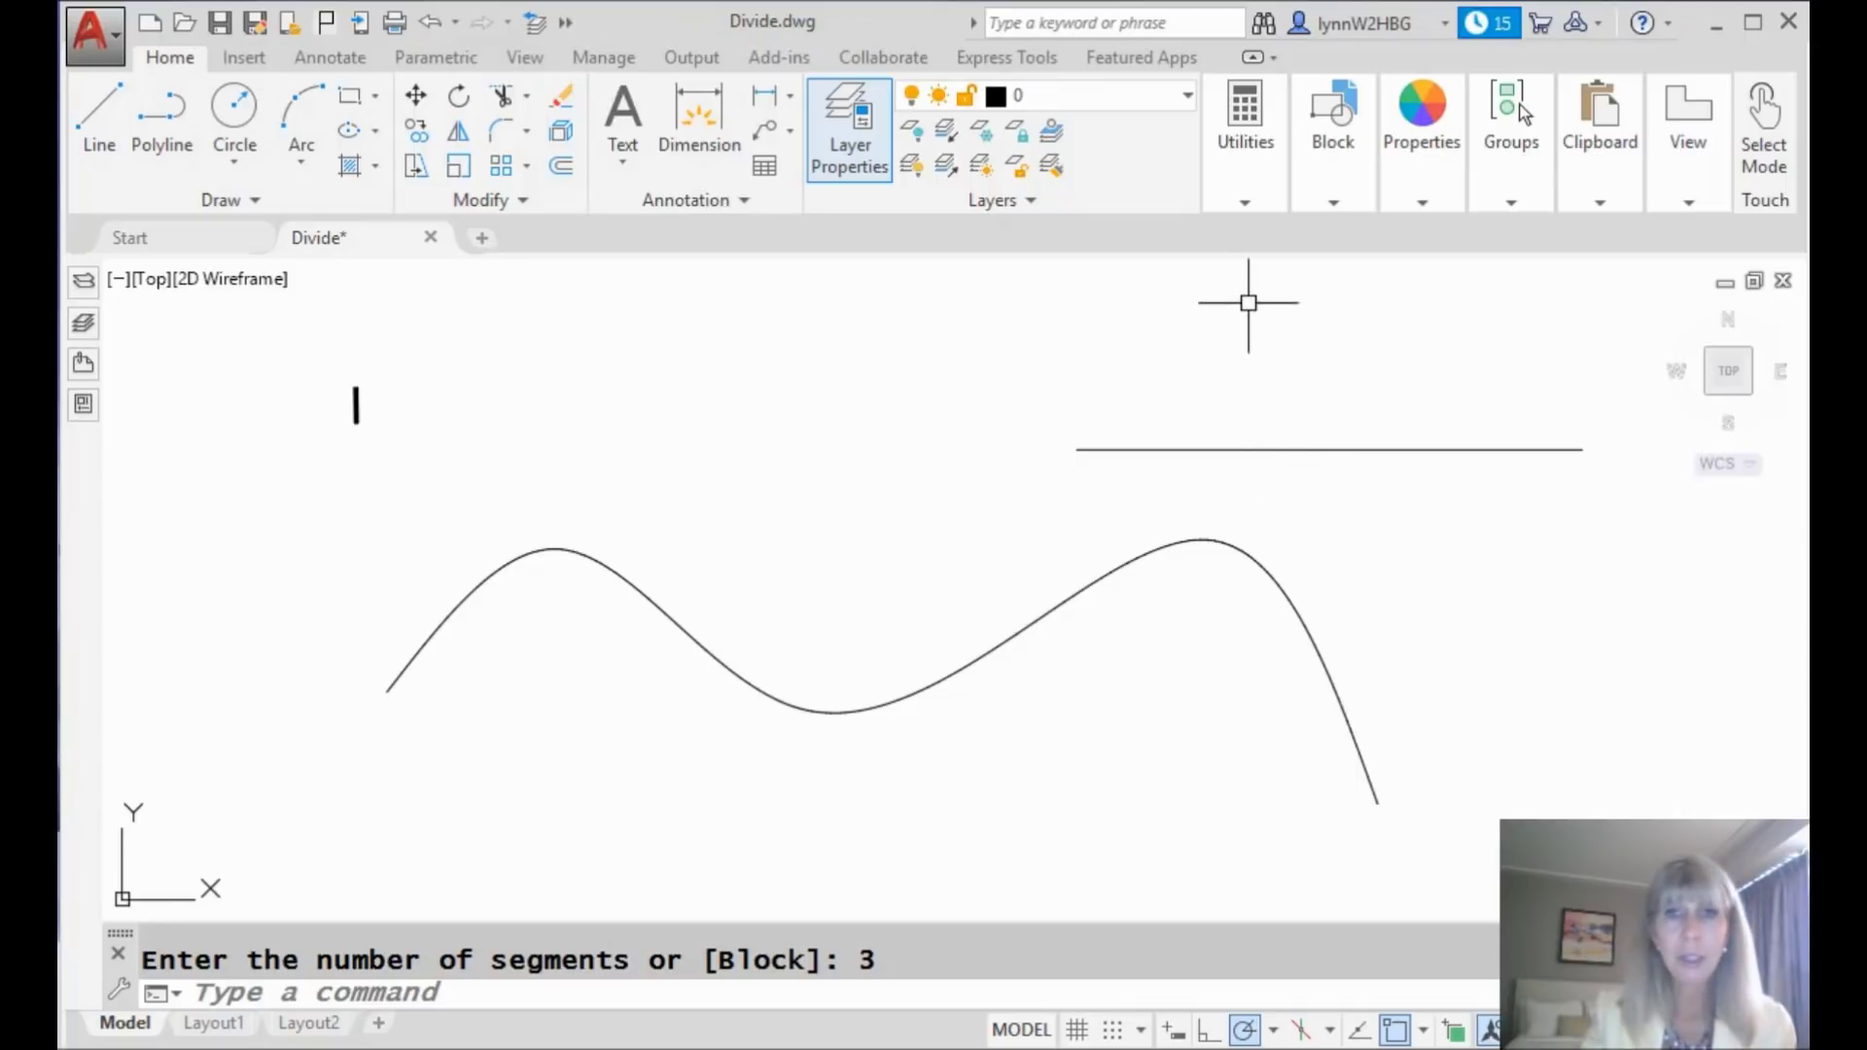
Change the point style to the plain X marker
{"action": "left_click", "coordinate": [1244, 202]}
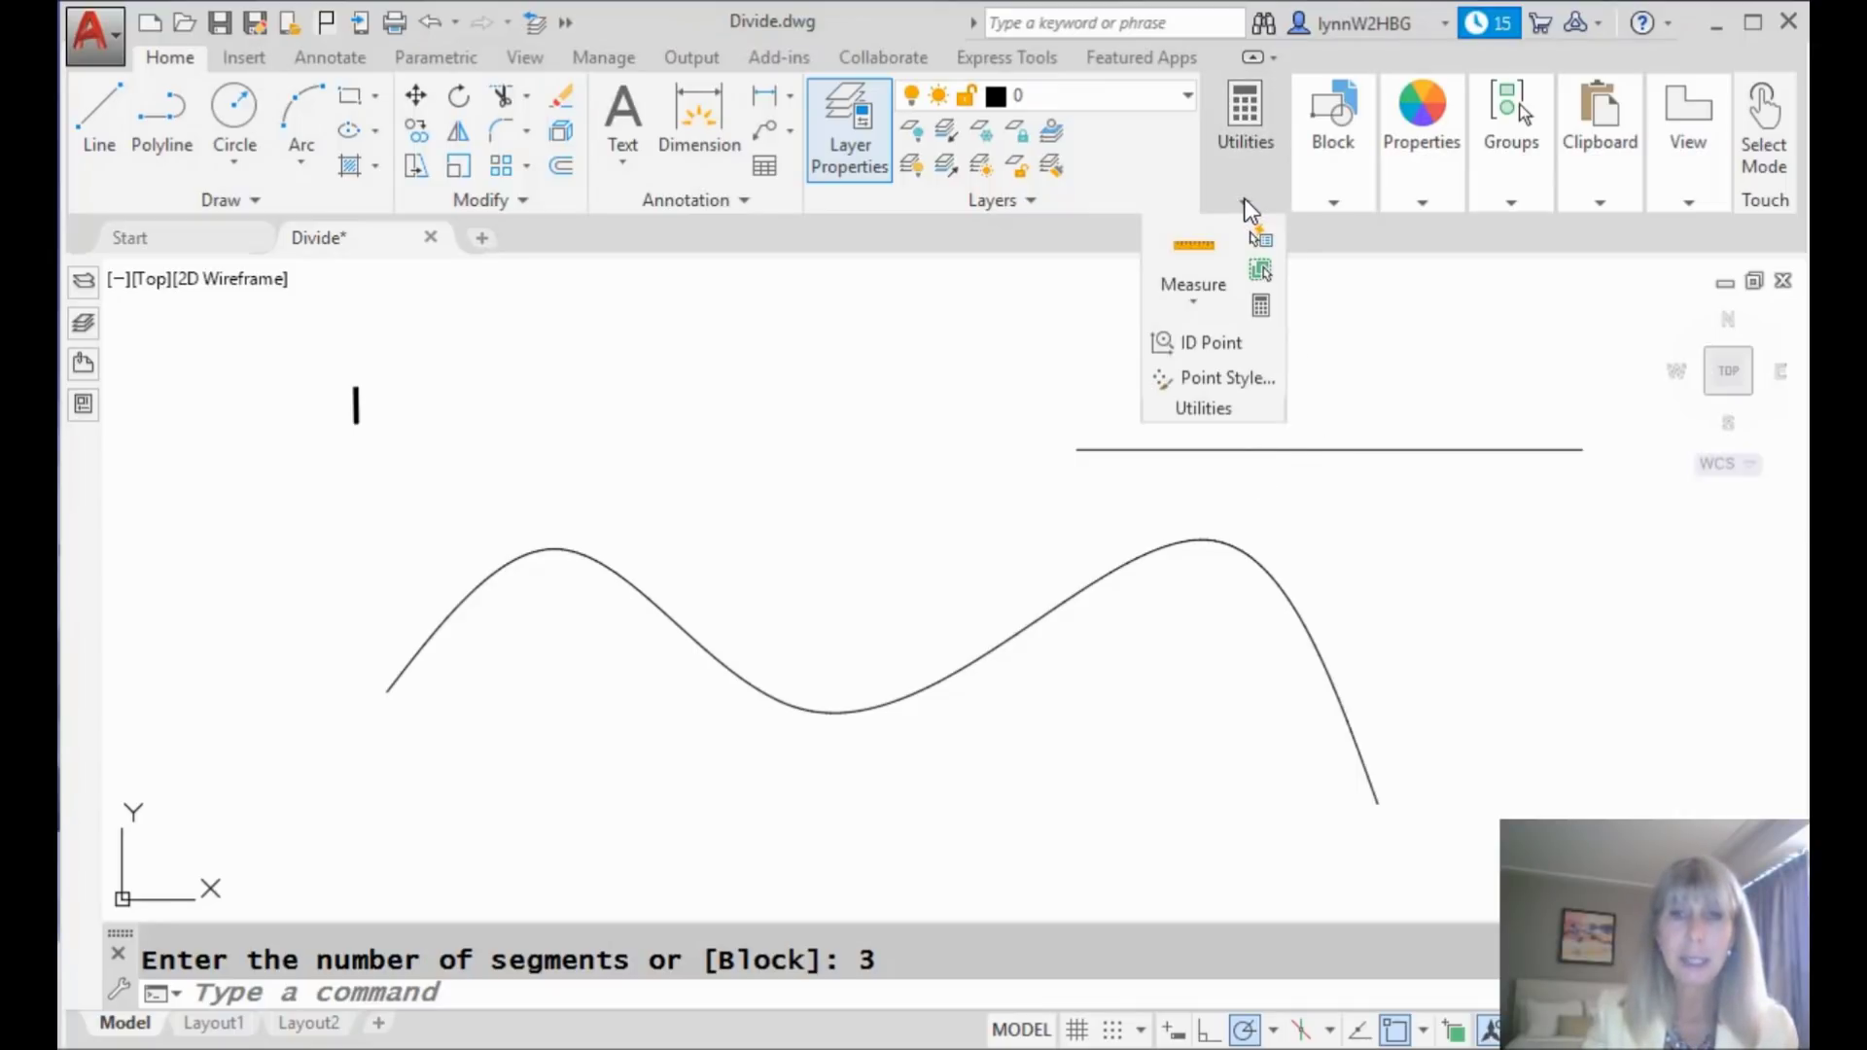
{"action": "left_click", "coordinate": [1228, 379]}
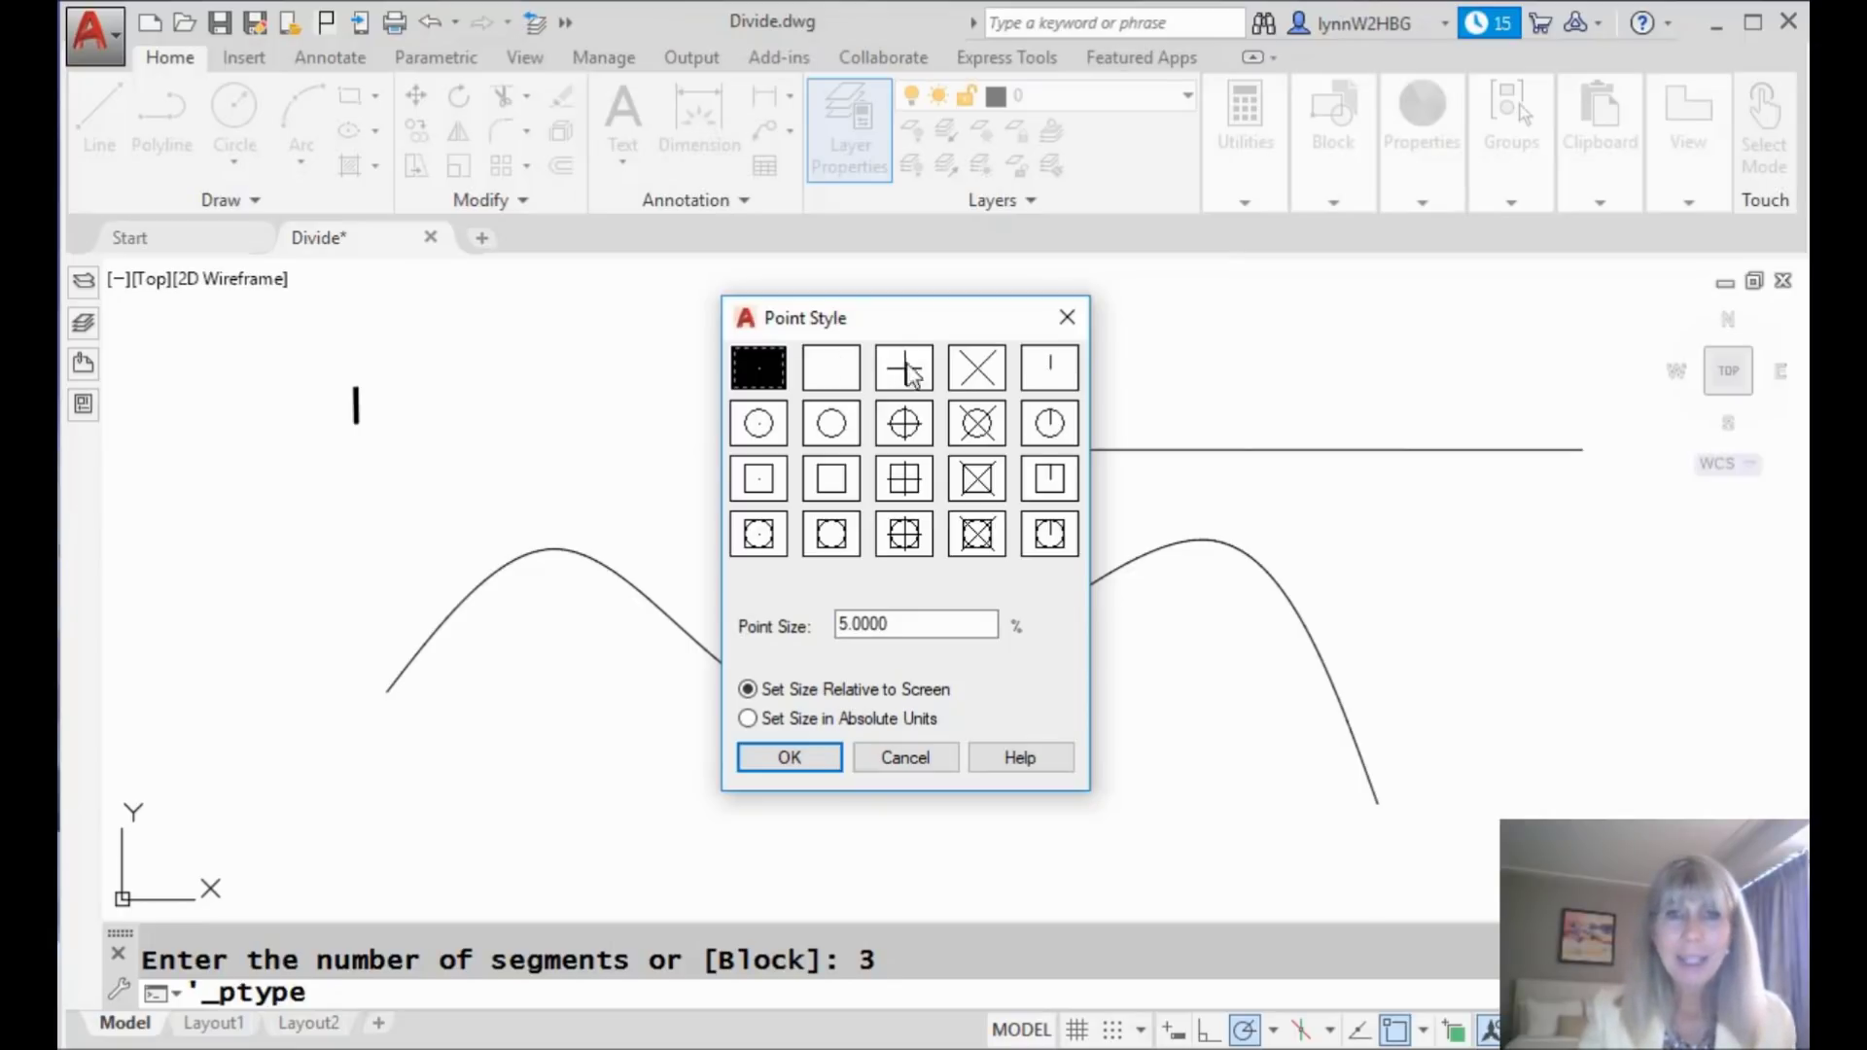
{"action": "left_click", "coordinate": [990, 376]}
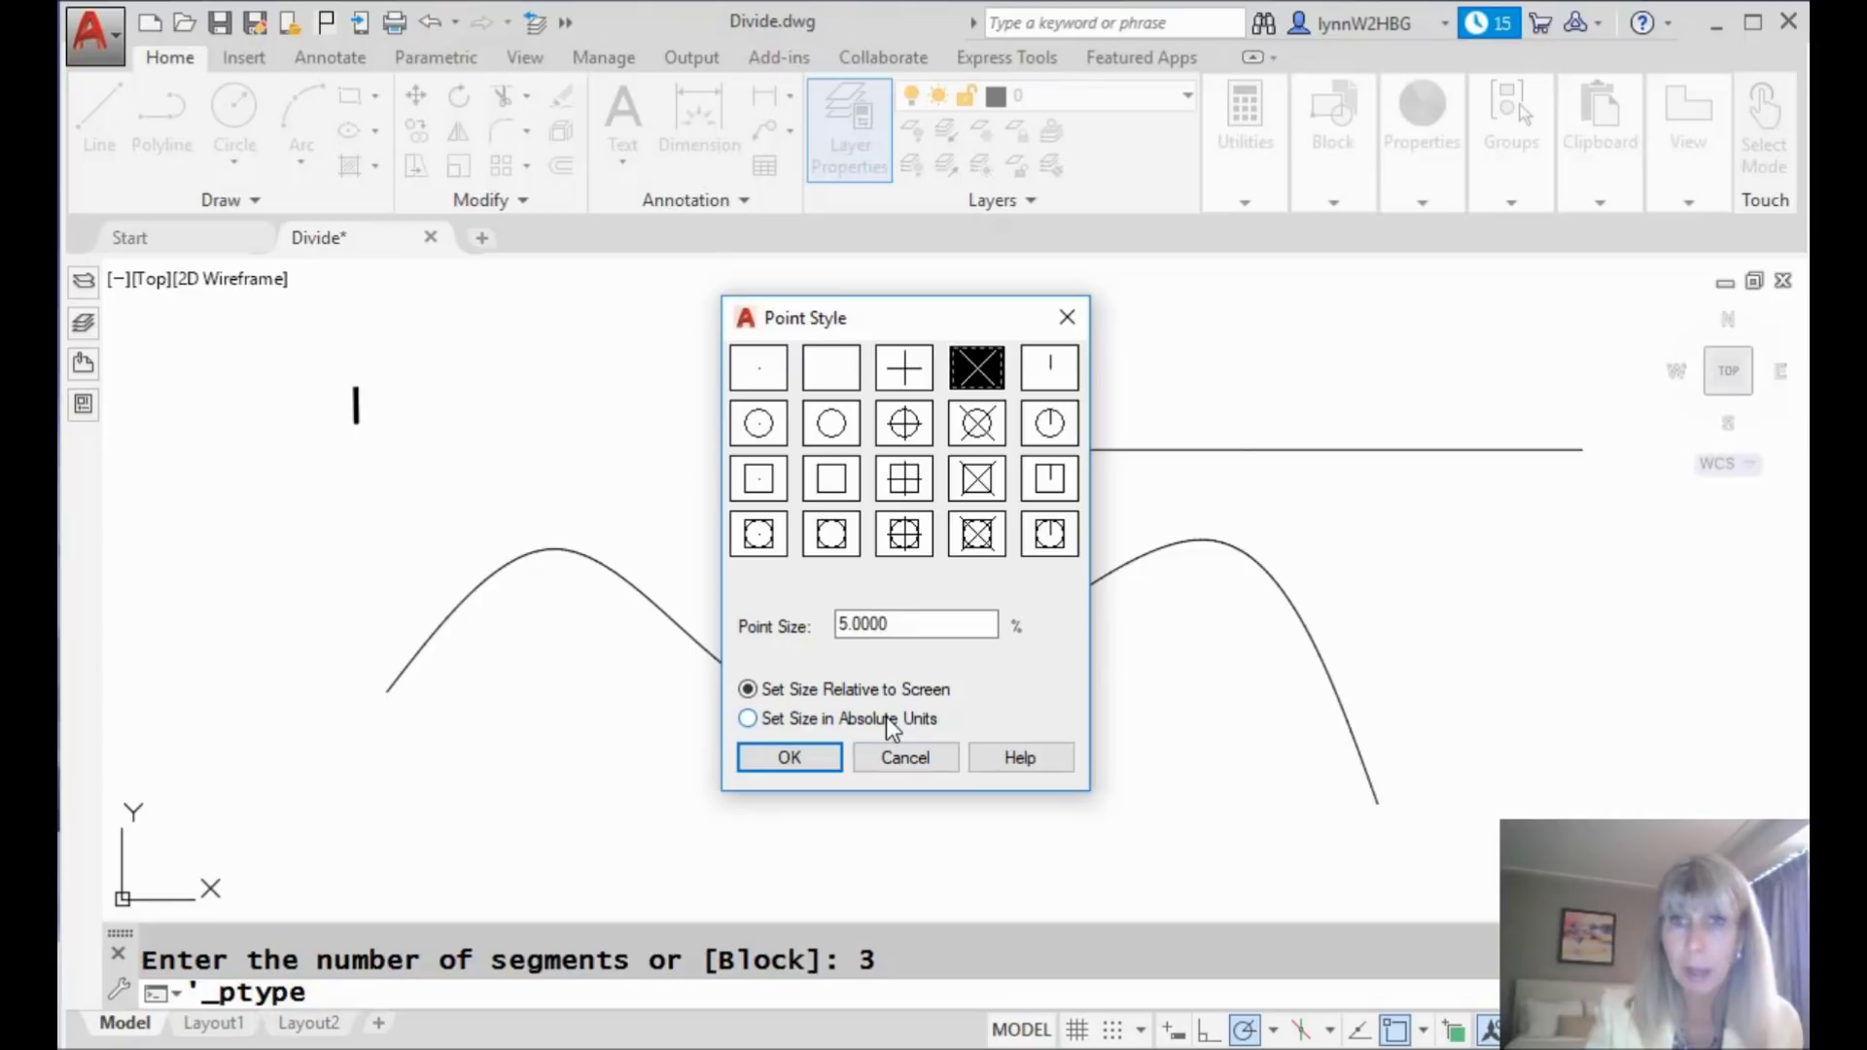
{"action": "left_click", "coordinate": [789, 760]}
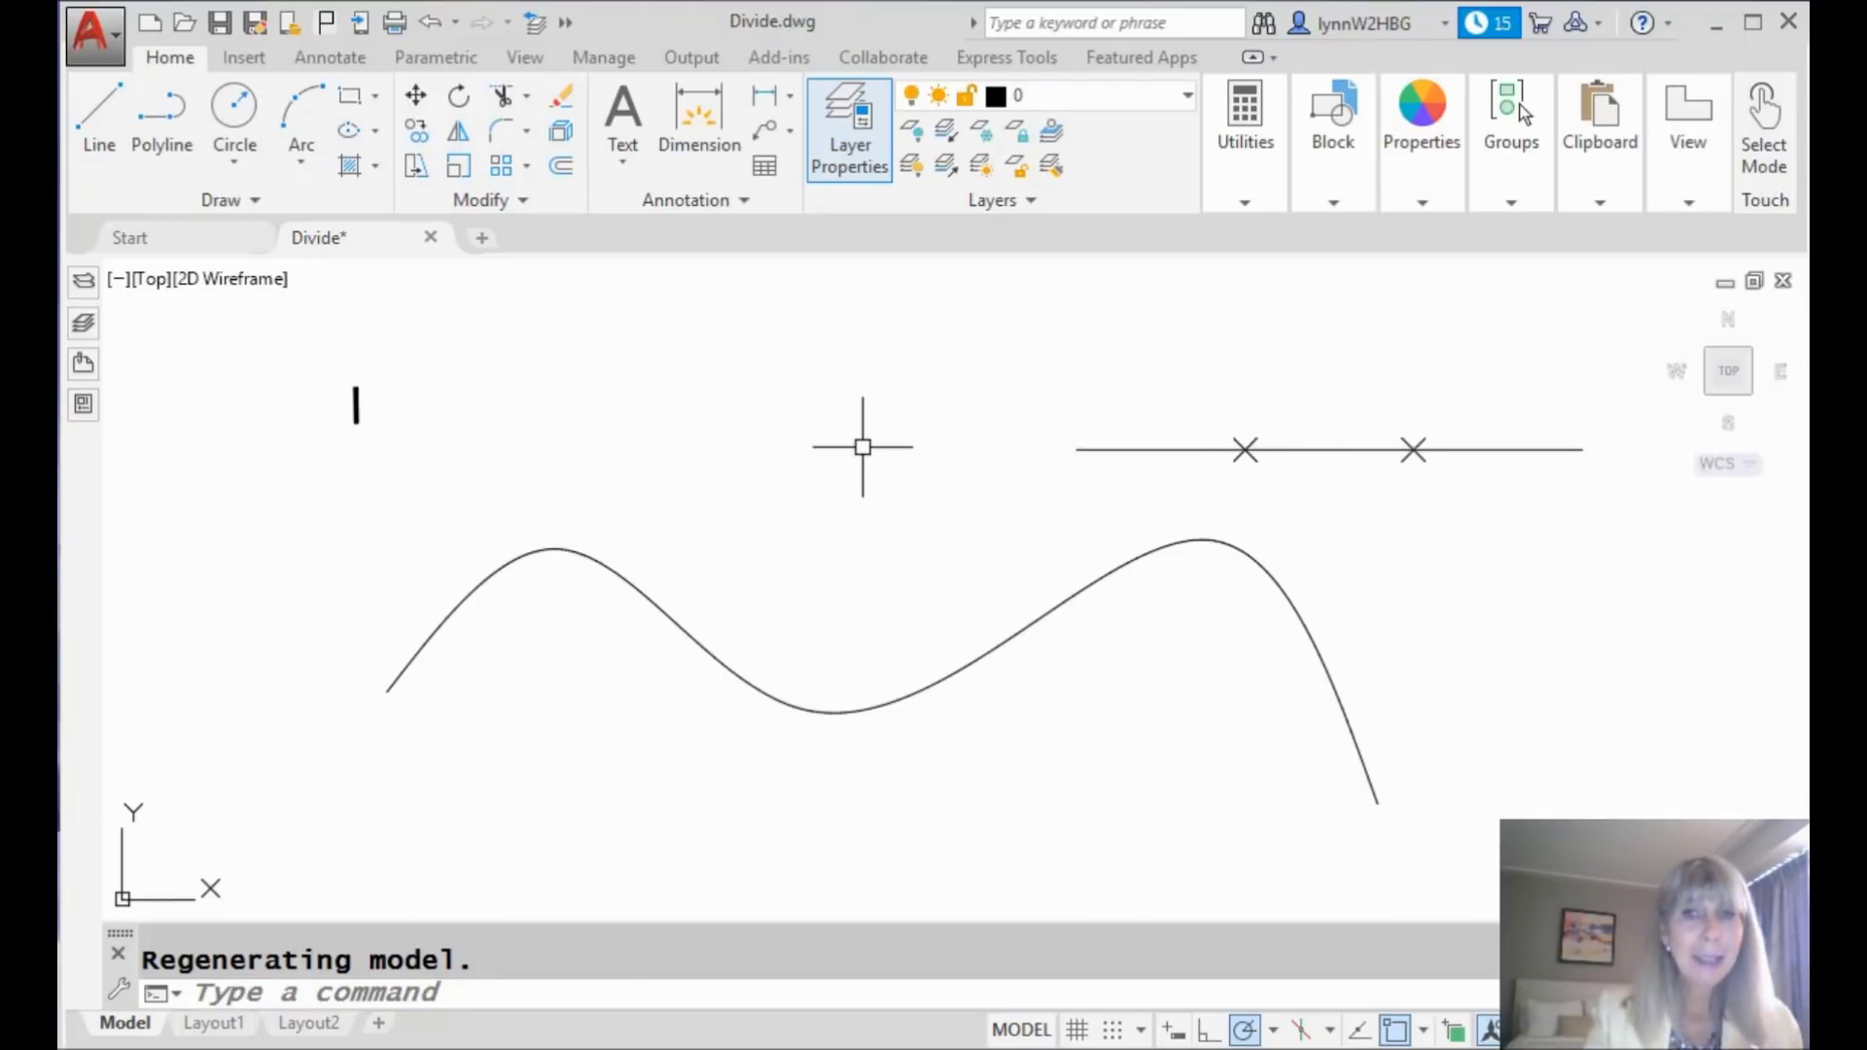
Add a linear dimension above the line, from its left endpoint to the first division point
{"action": "left_click", "coordinate": [259, 200]}
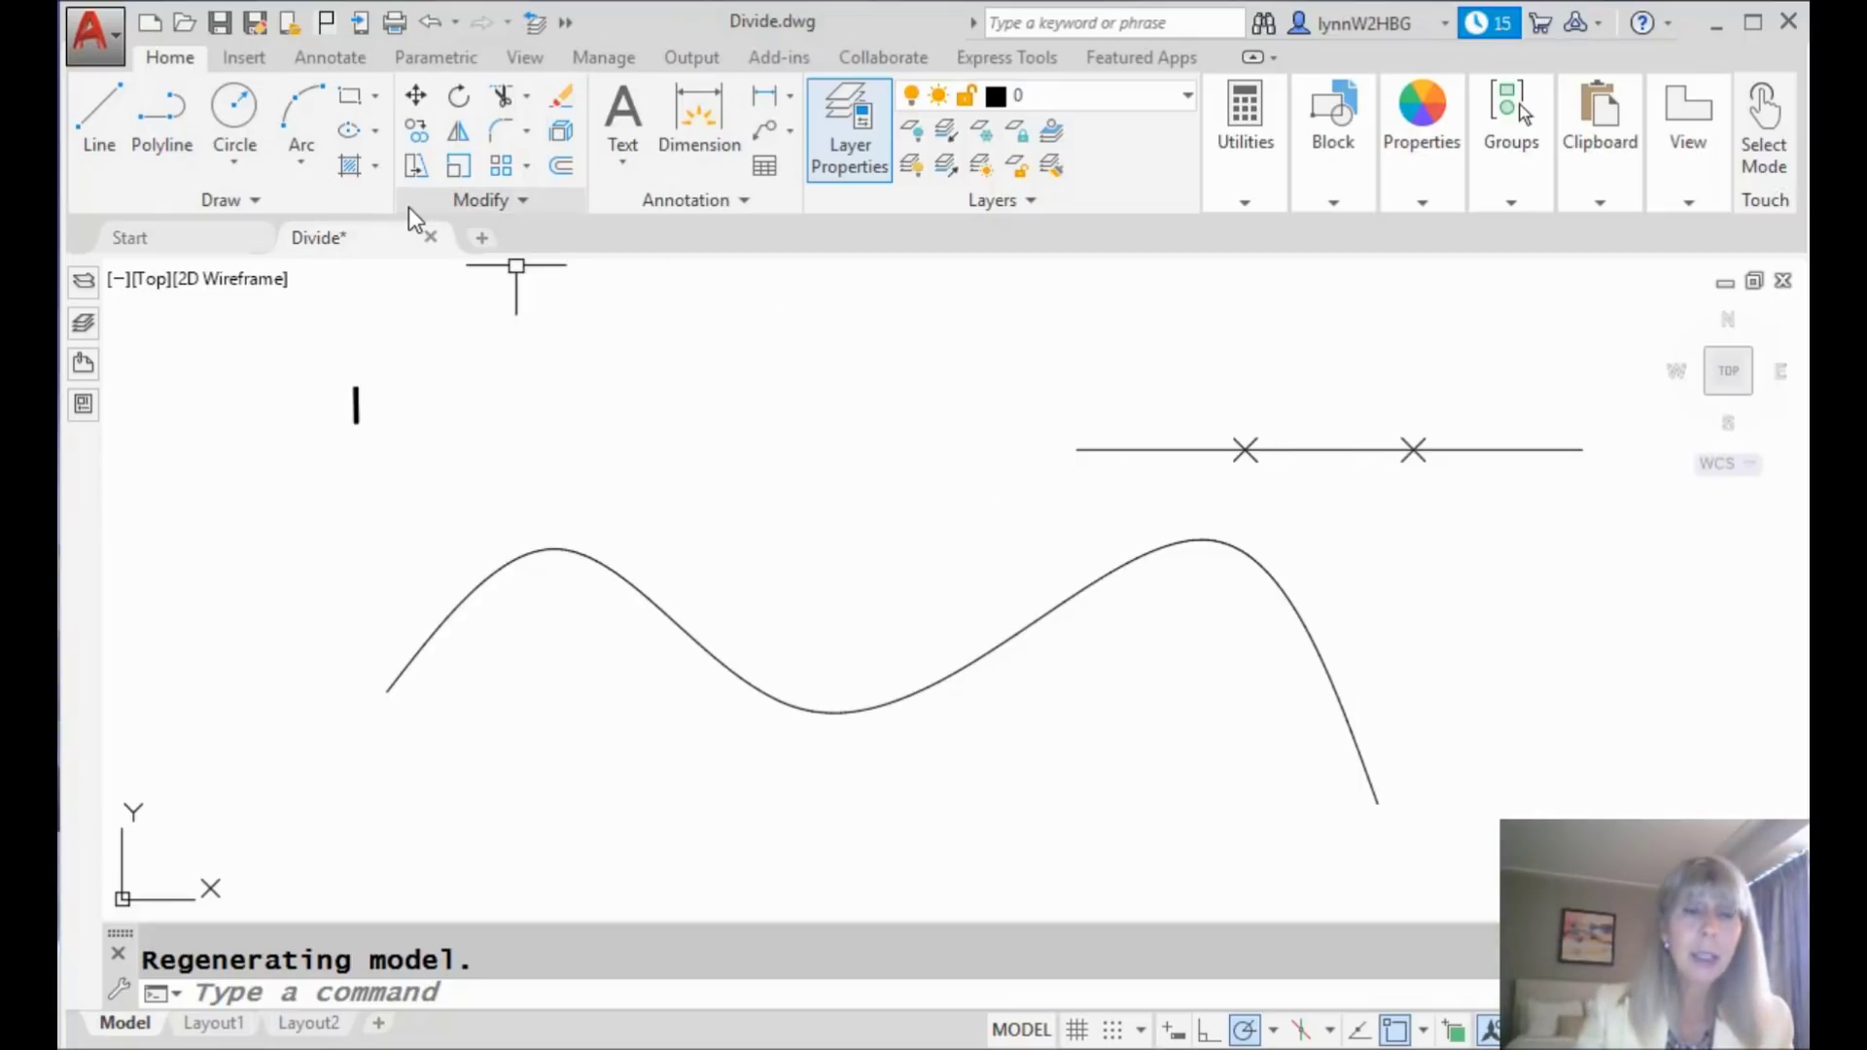
{"action": "left_click", "coordinate": [336, 59]}
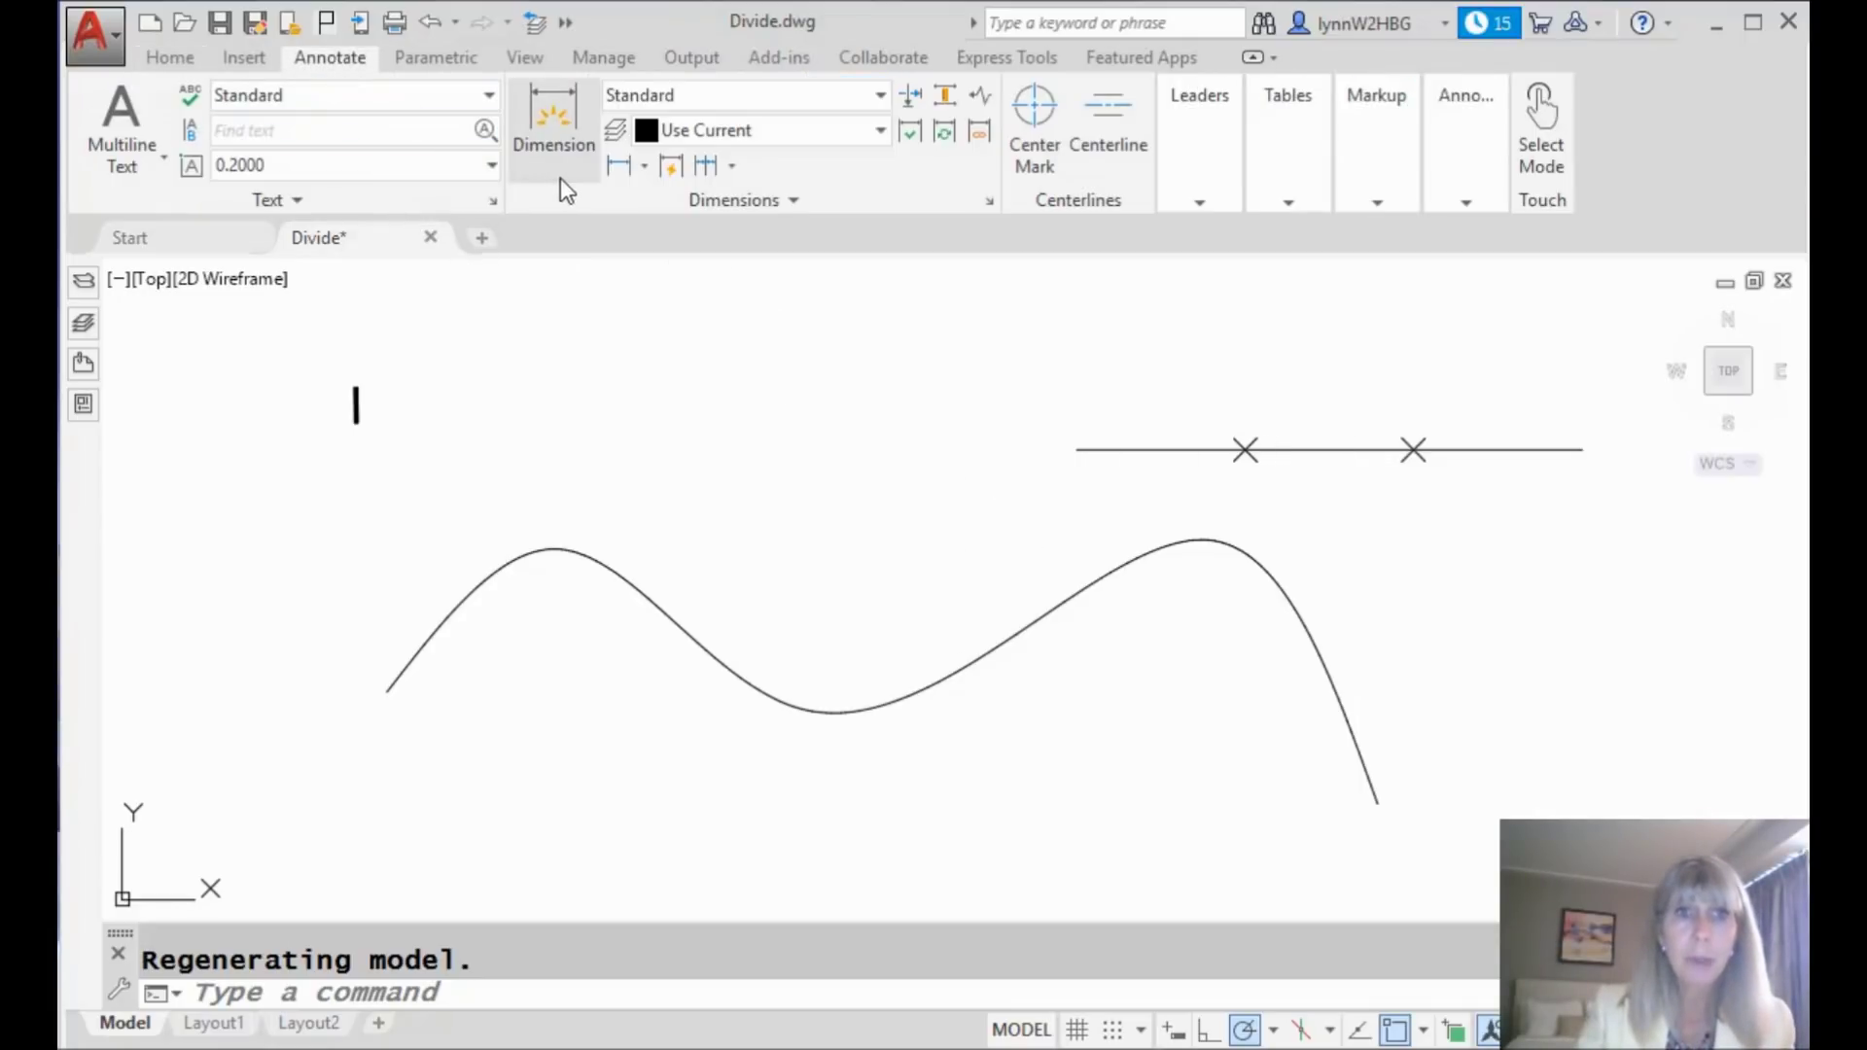
{"action": "left_click", "coordinate": [556, 136]}
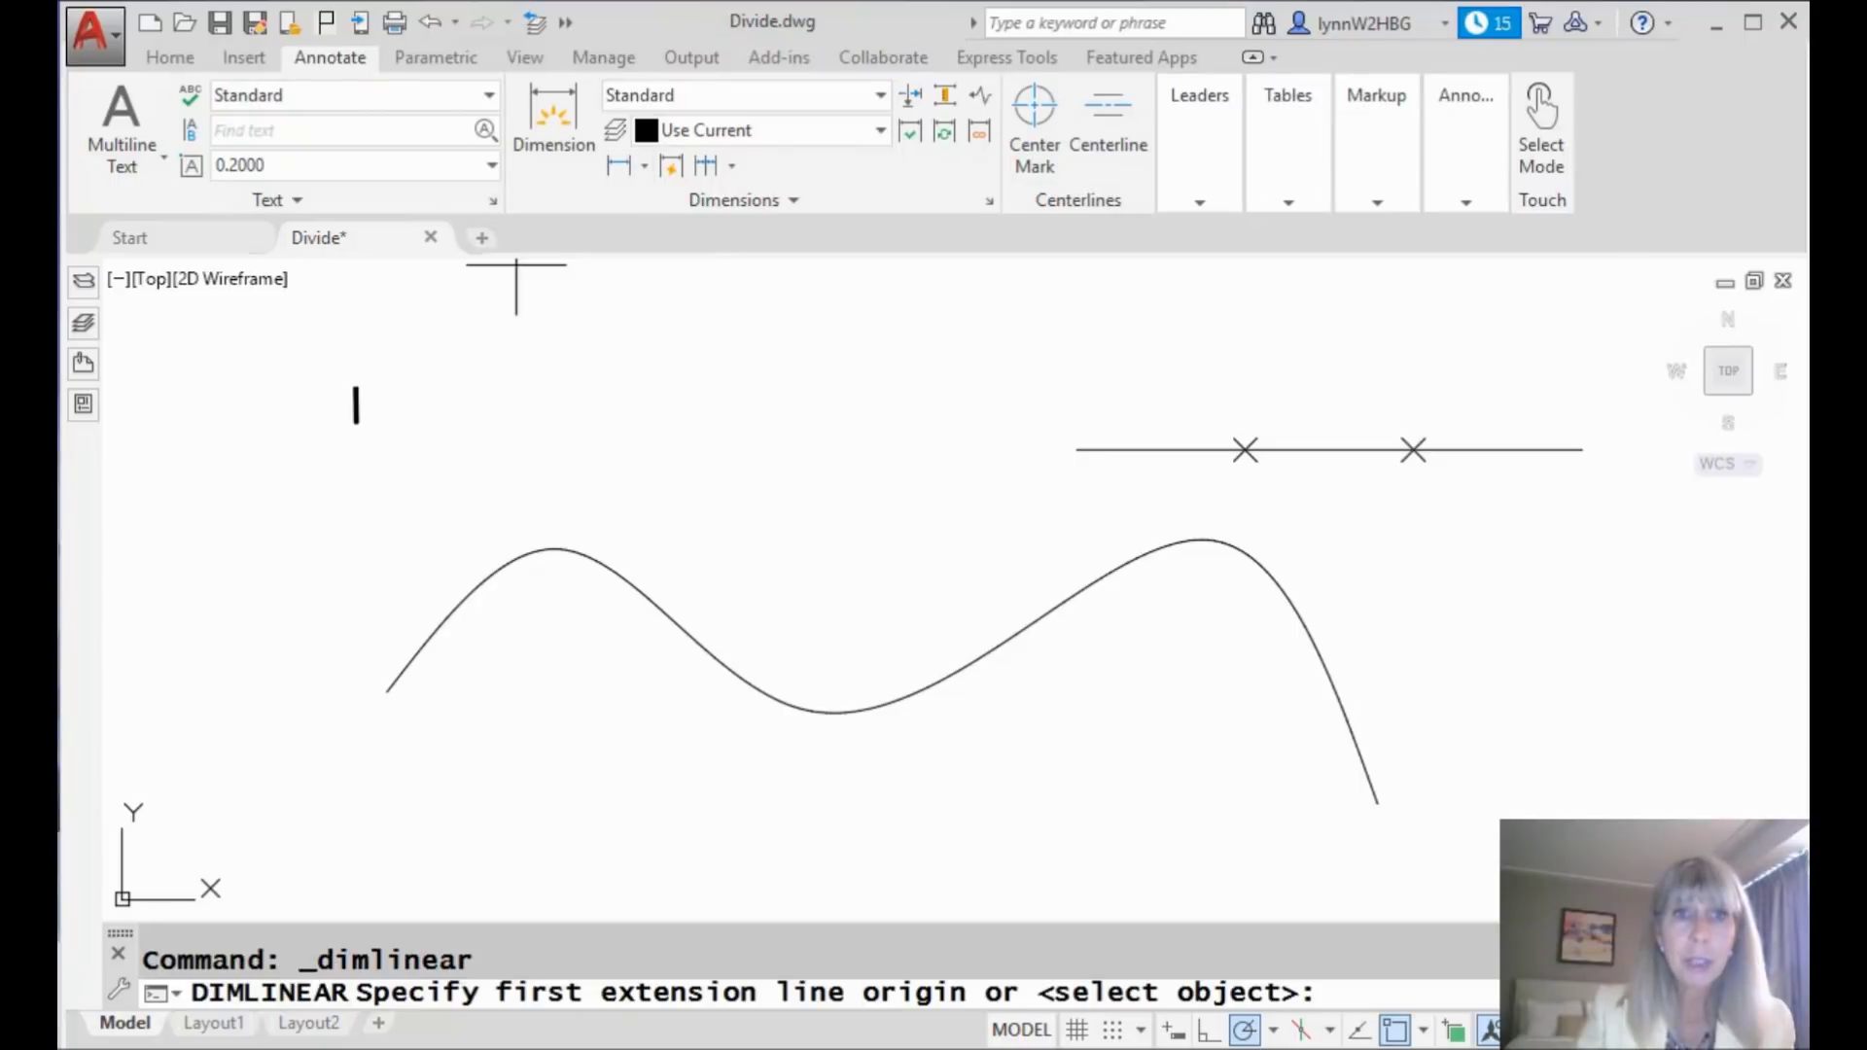
{"action": "left_click", "coordinate": [1077, 449]}
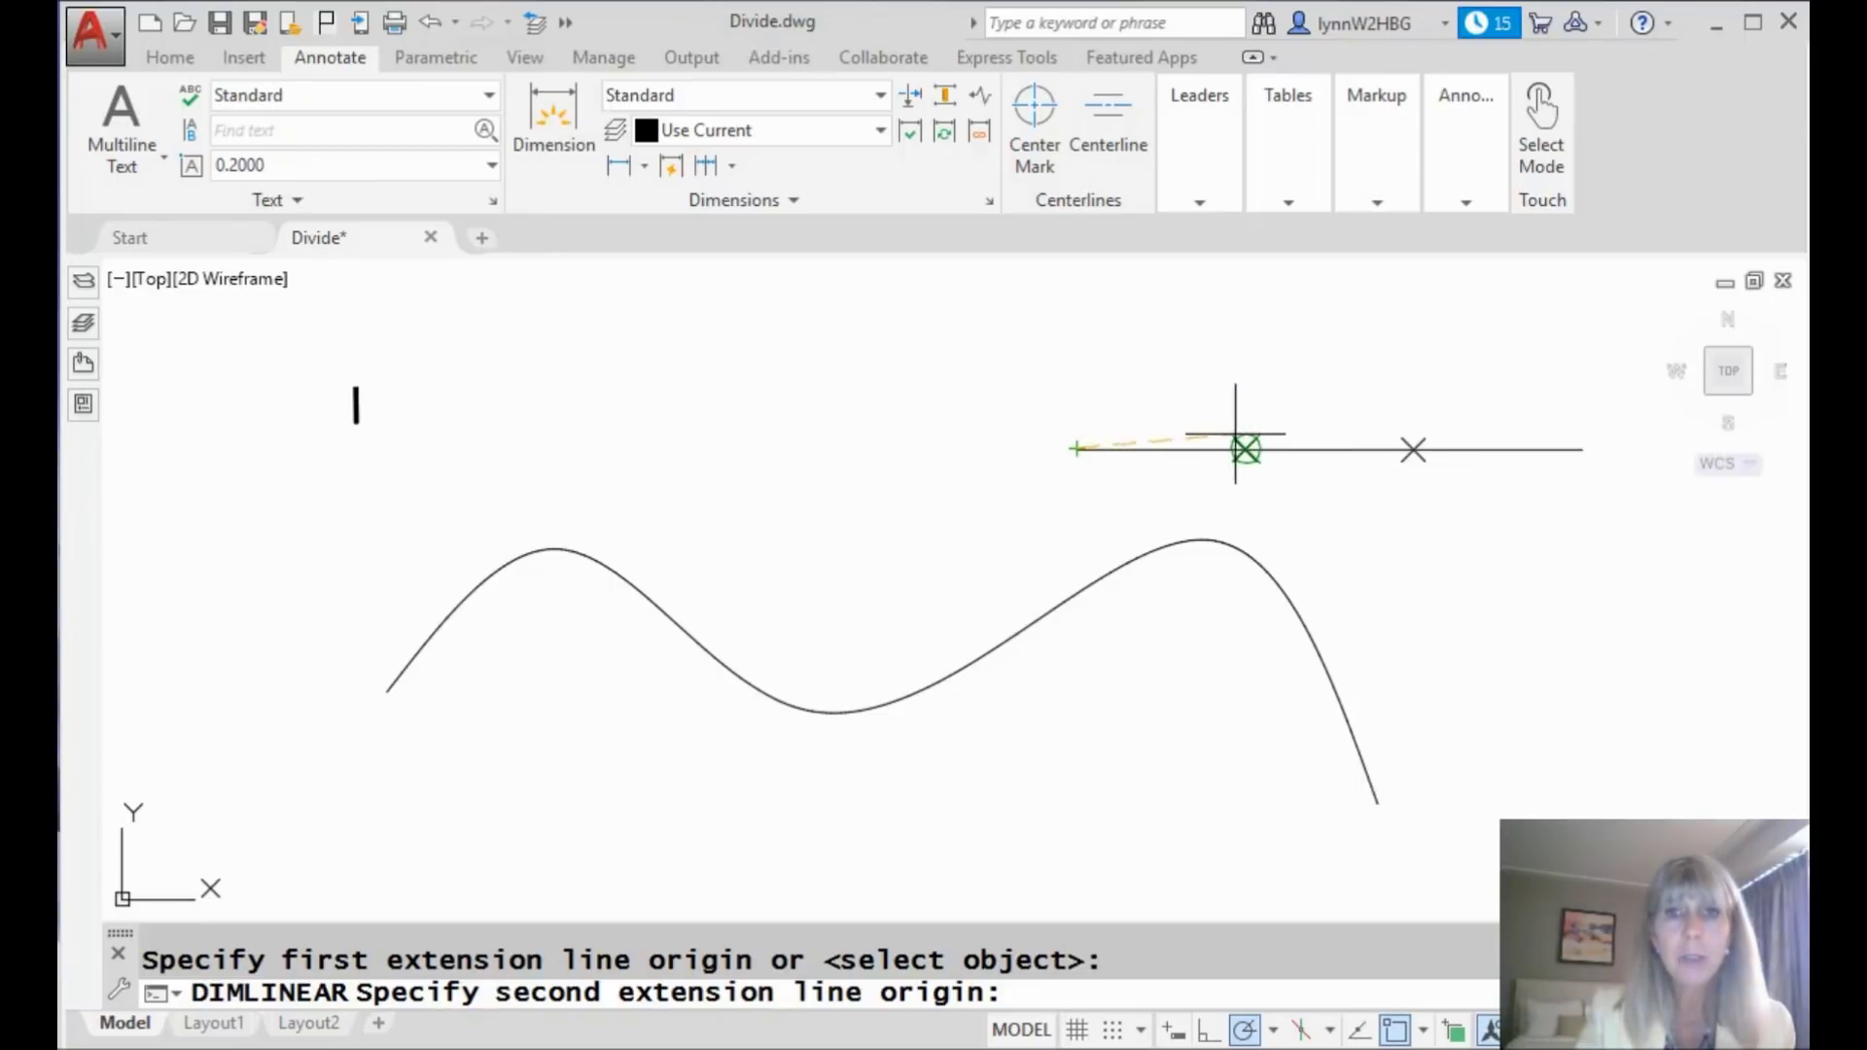
{"action": "left_click", "coordinate": [1245, 449]}
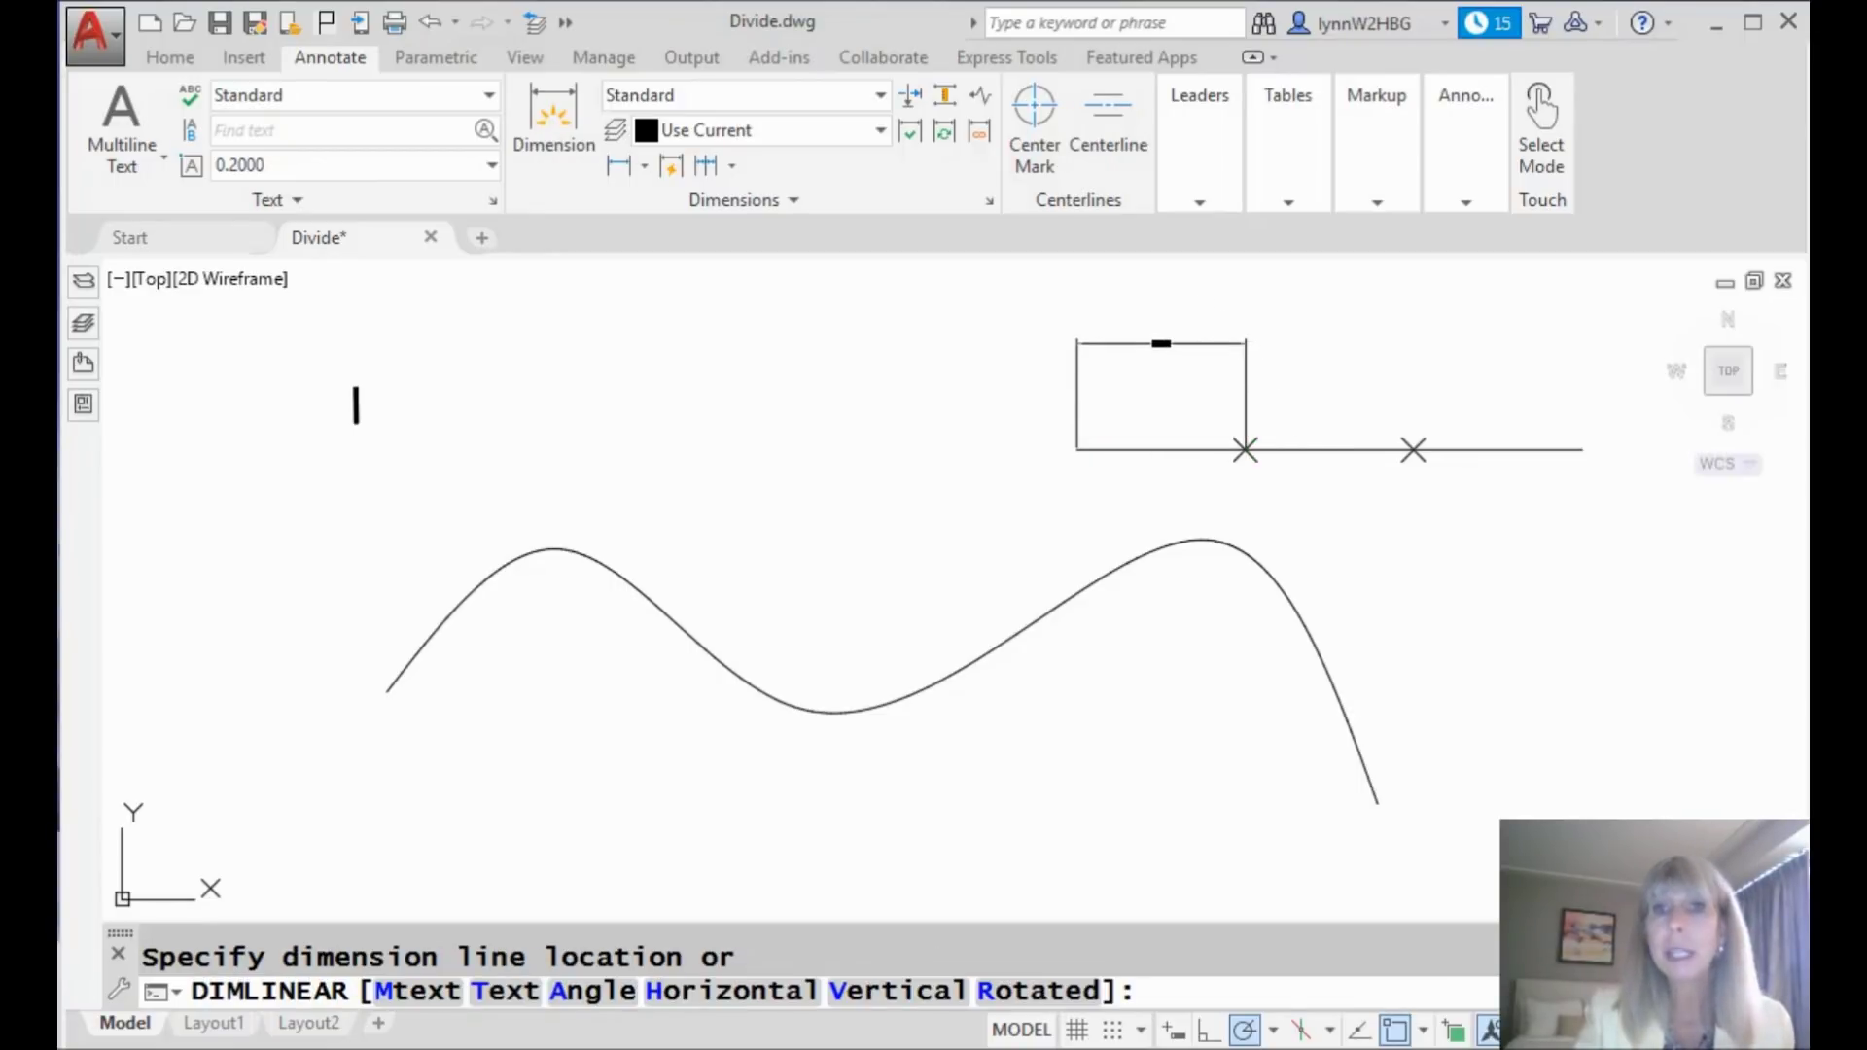
{"action": "left_click", "coordinate": [1203, 343]}
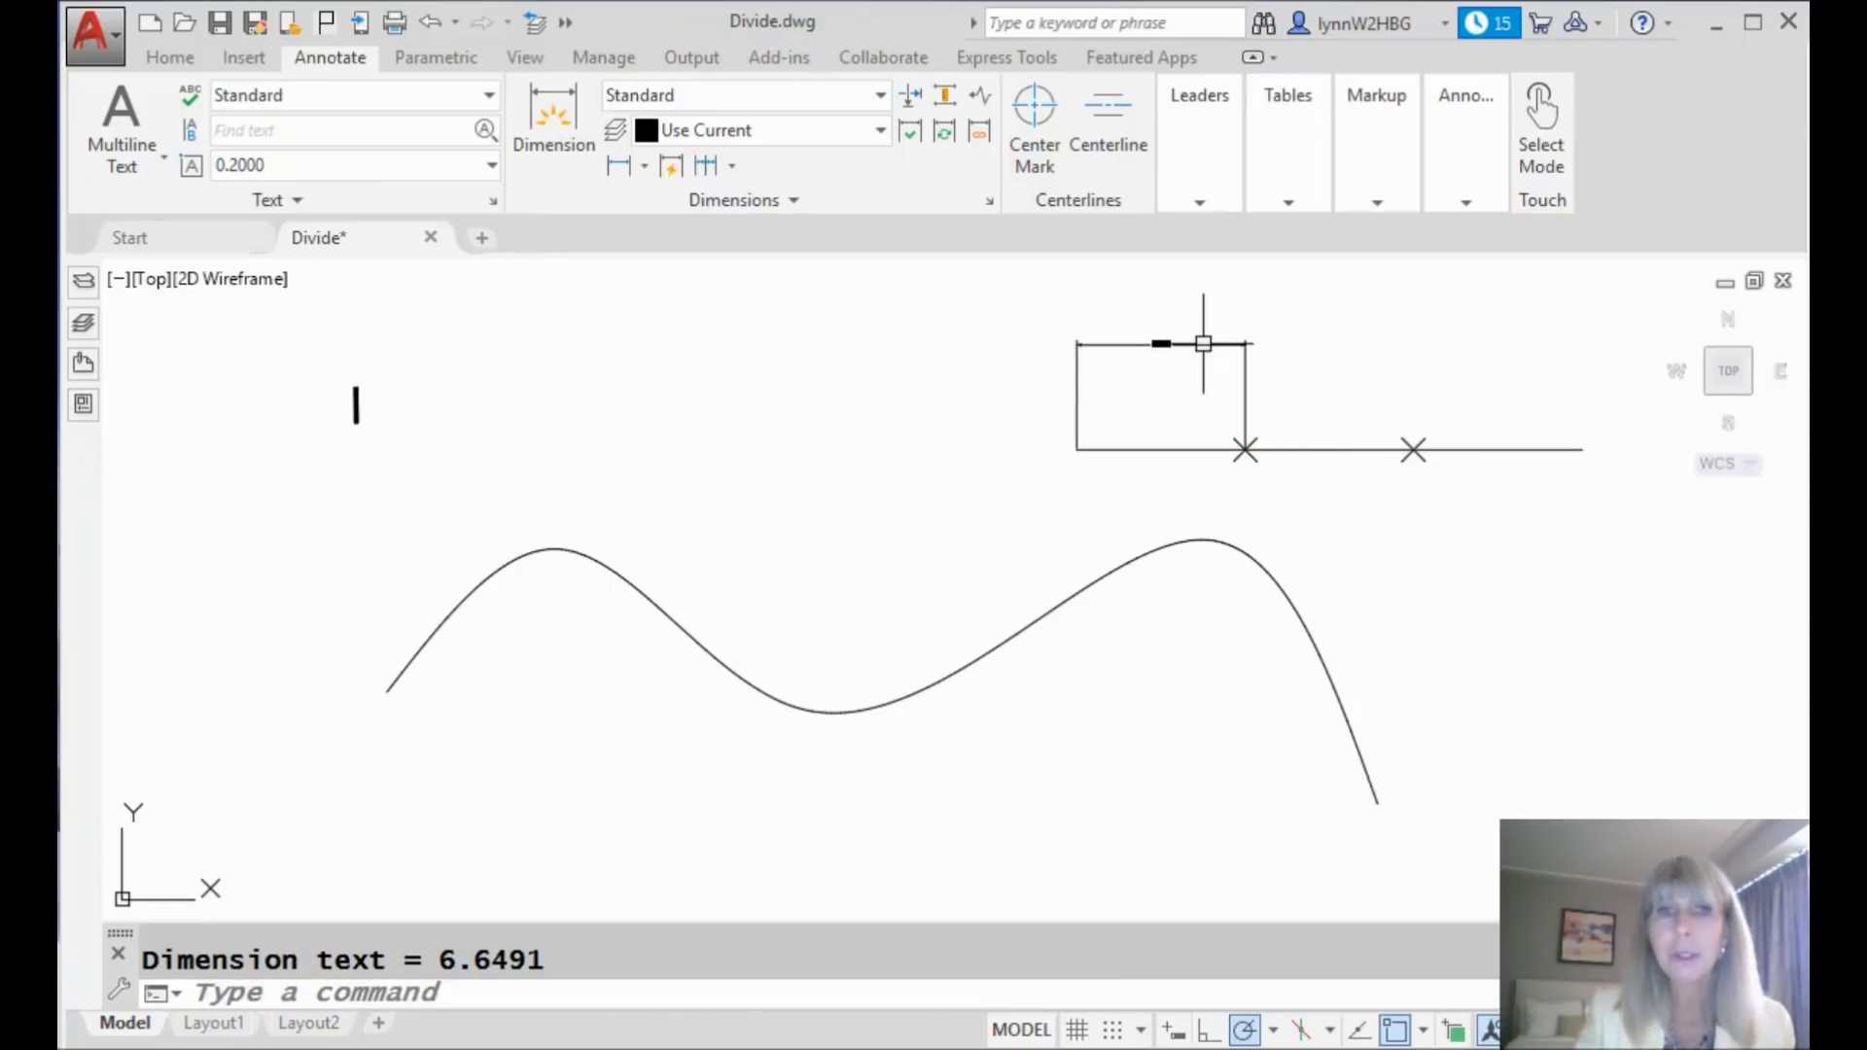
Continue the dimension chain to the second division point and the line's right endpoint
{"action": "left_click", "coordinate": [706, 165]}
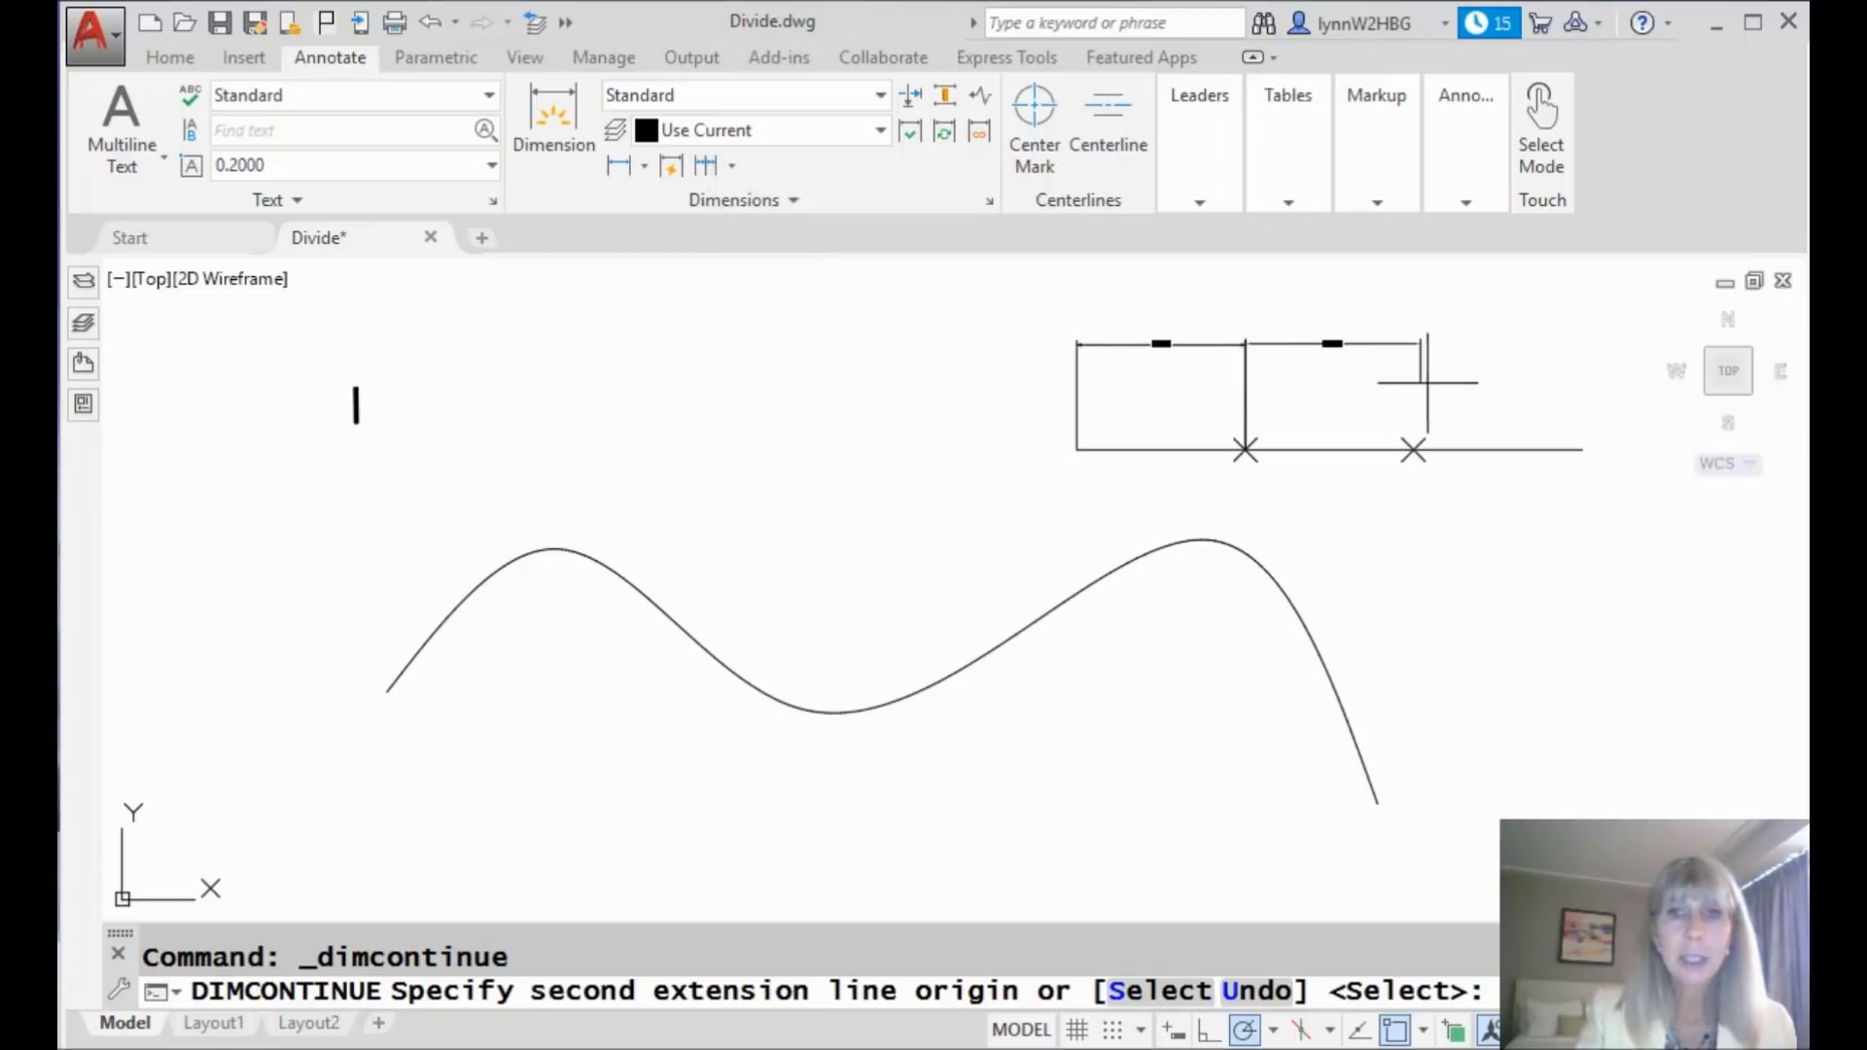
{"action": "left_click", "coordinate": [1415, 449]}
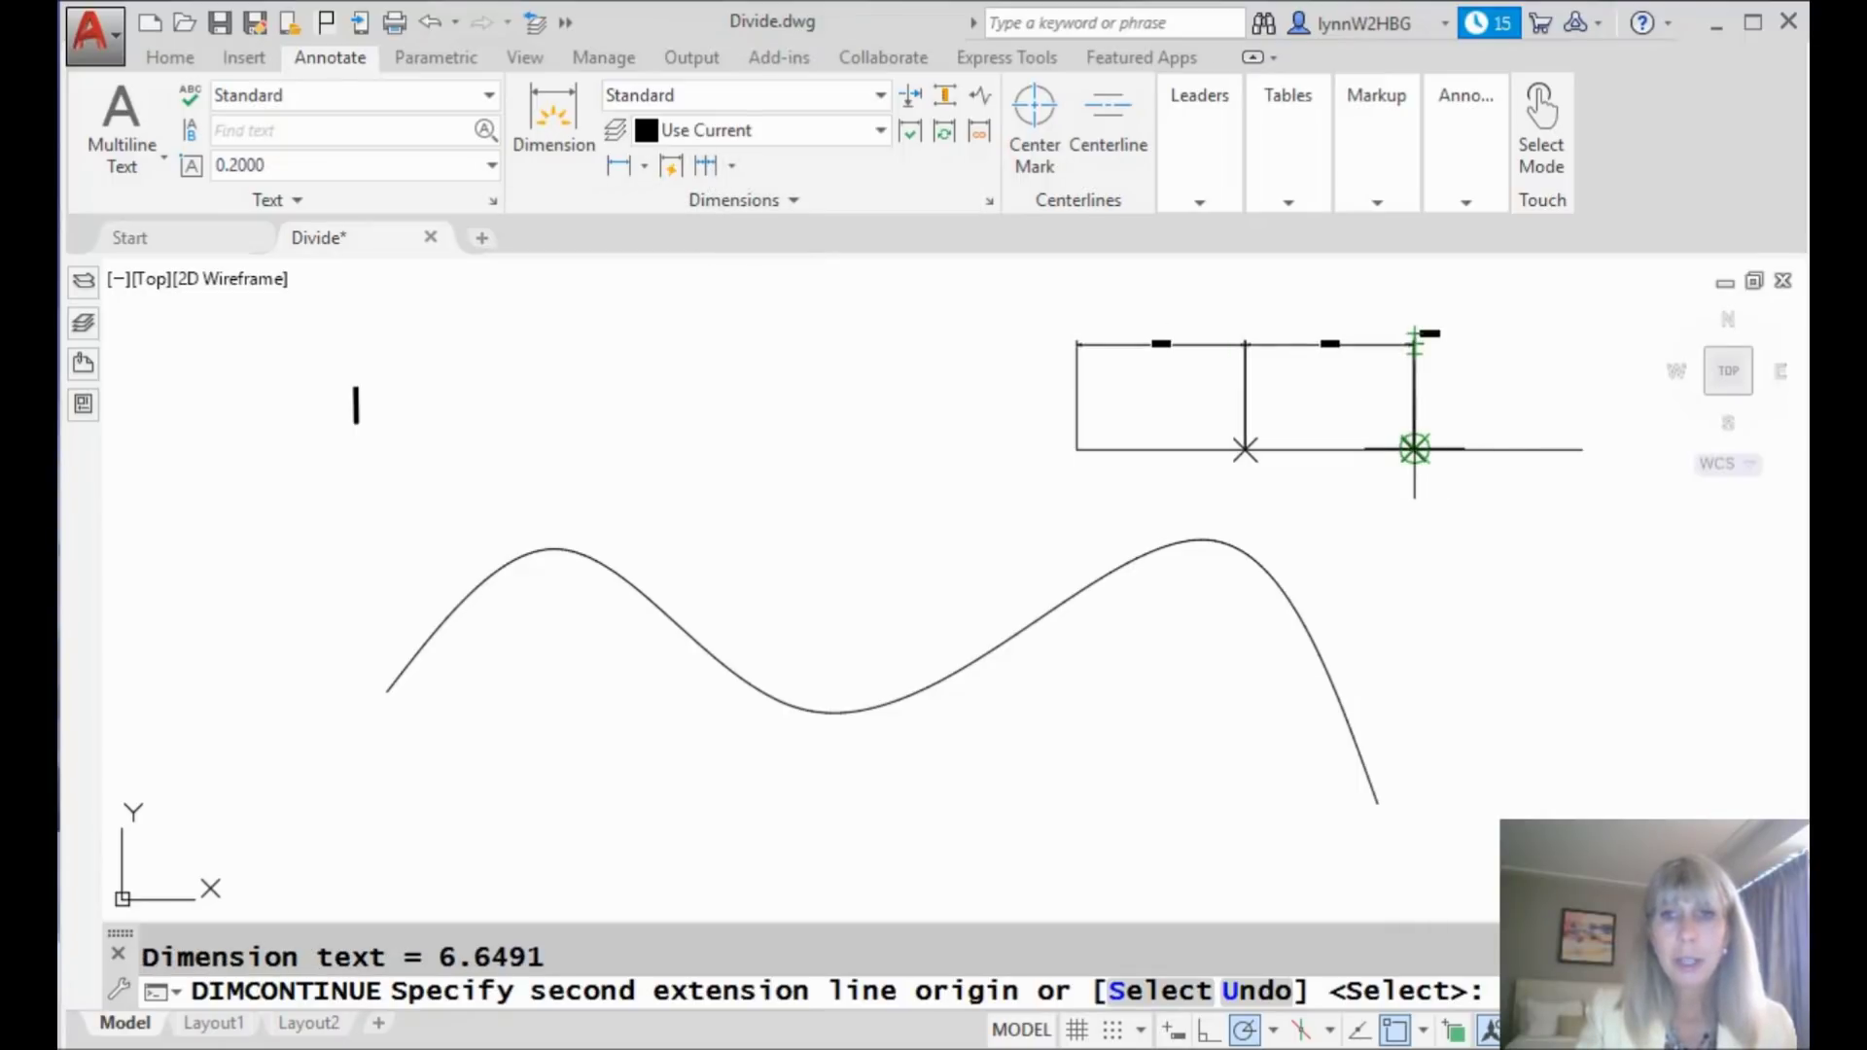
{"action": "left_click", "coordinate": [1583, 449]}
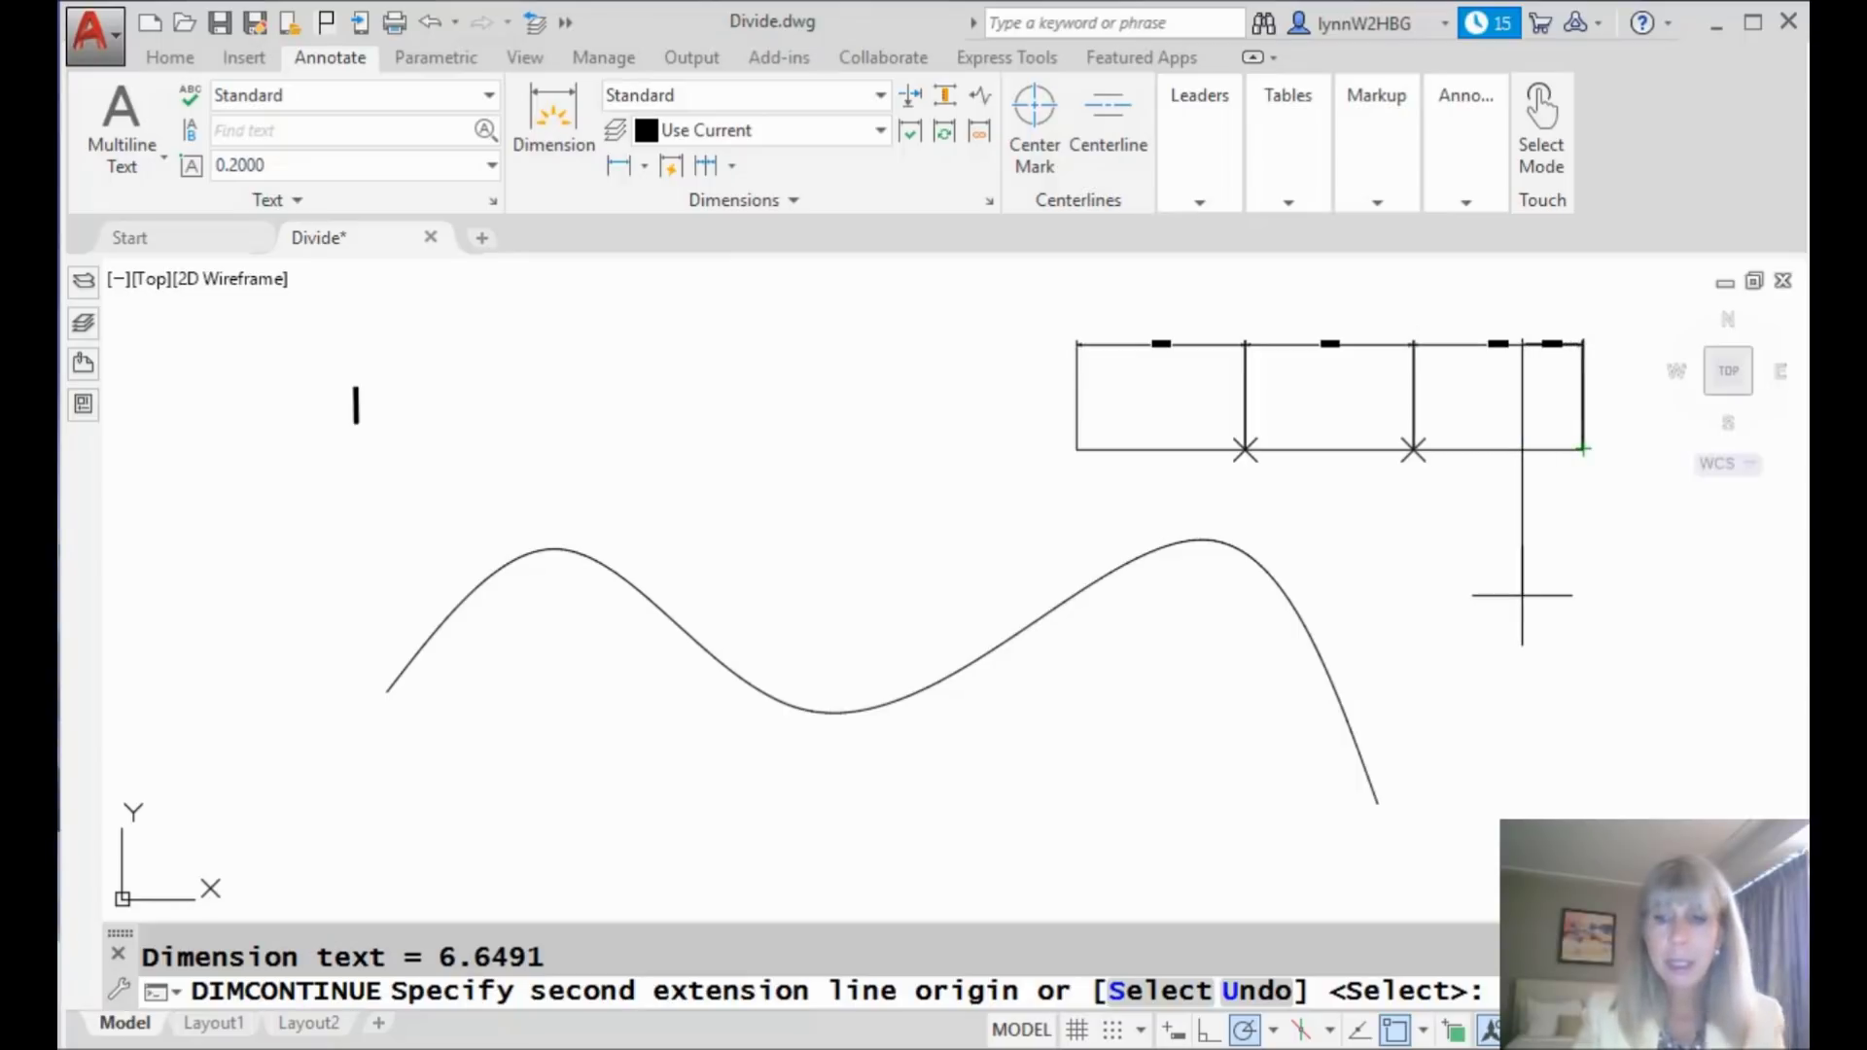
{"action": "key", "text": "Return"}
Regenerate the drawing so the point markers are resized for the closer view of the dimensioned line
{"action": "scroll", "coordinate": [1409, 476], "scroll_direction": "up", "scroll_amount": 4}
{"action": "middle_click_drag", "start_coordinate": [1401, 516], "coordinate": [1205, 746]}
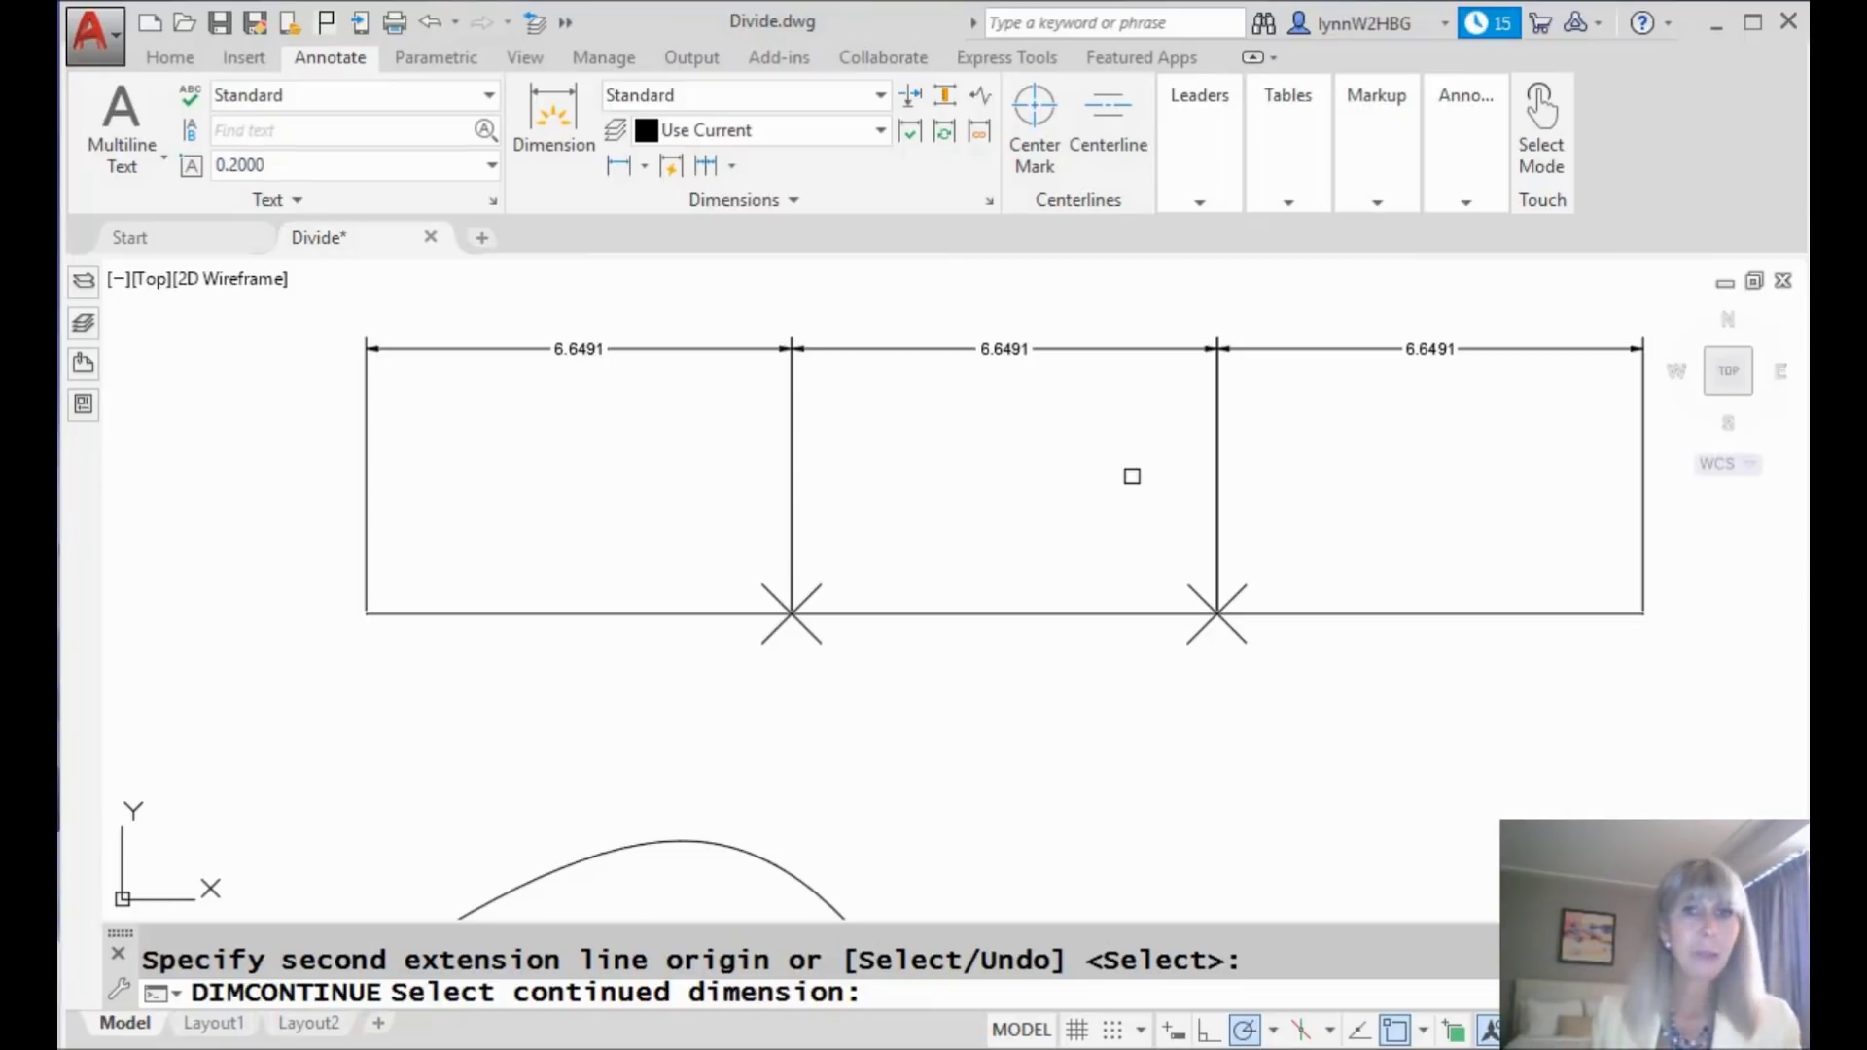
{"action": "type", "text": "re"}
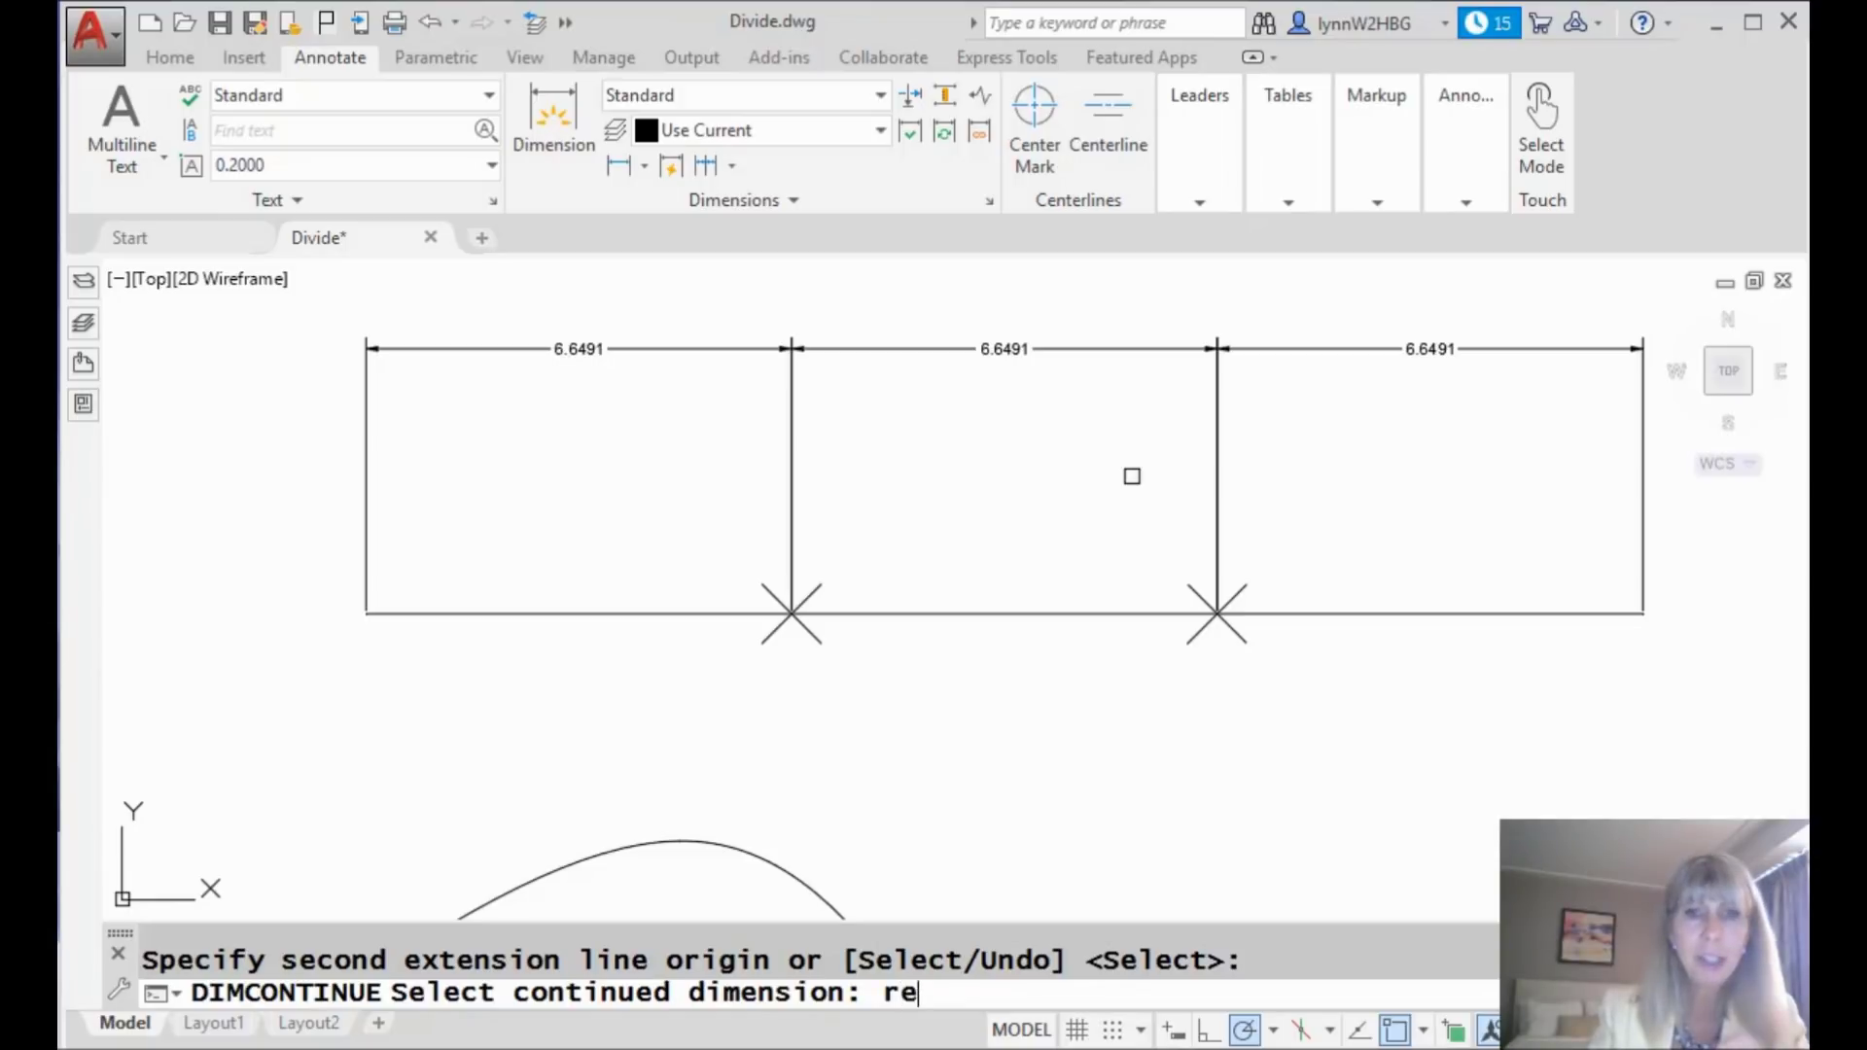
{"action": "key", "text": "Return"}
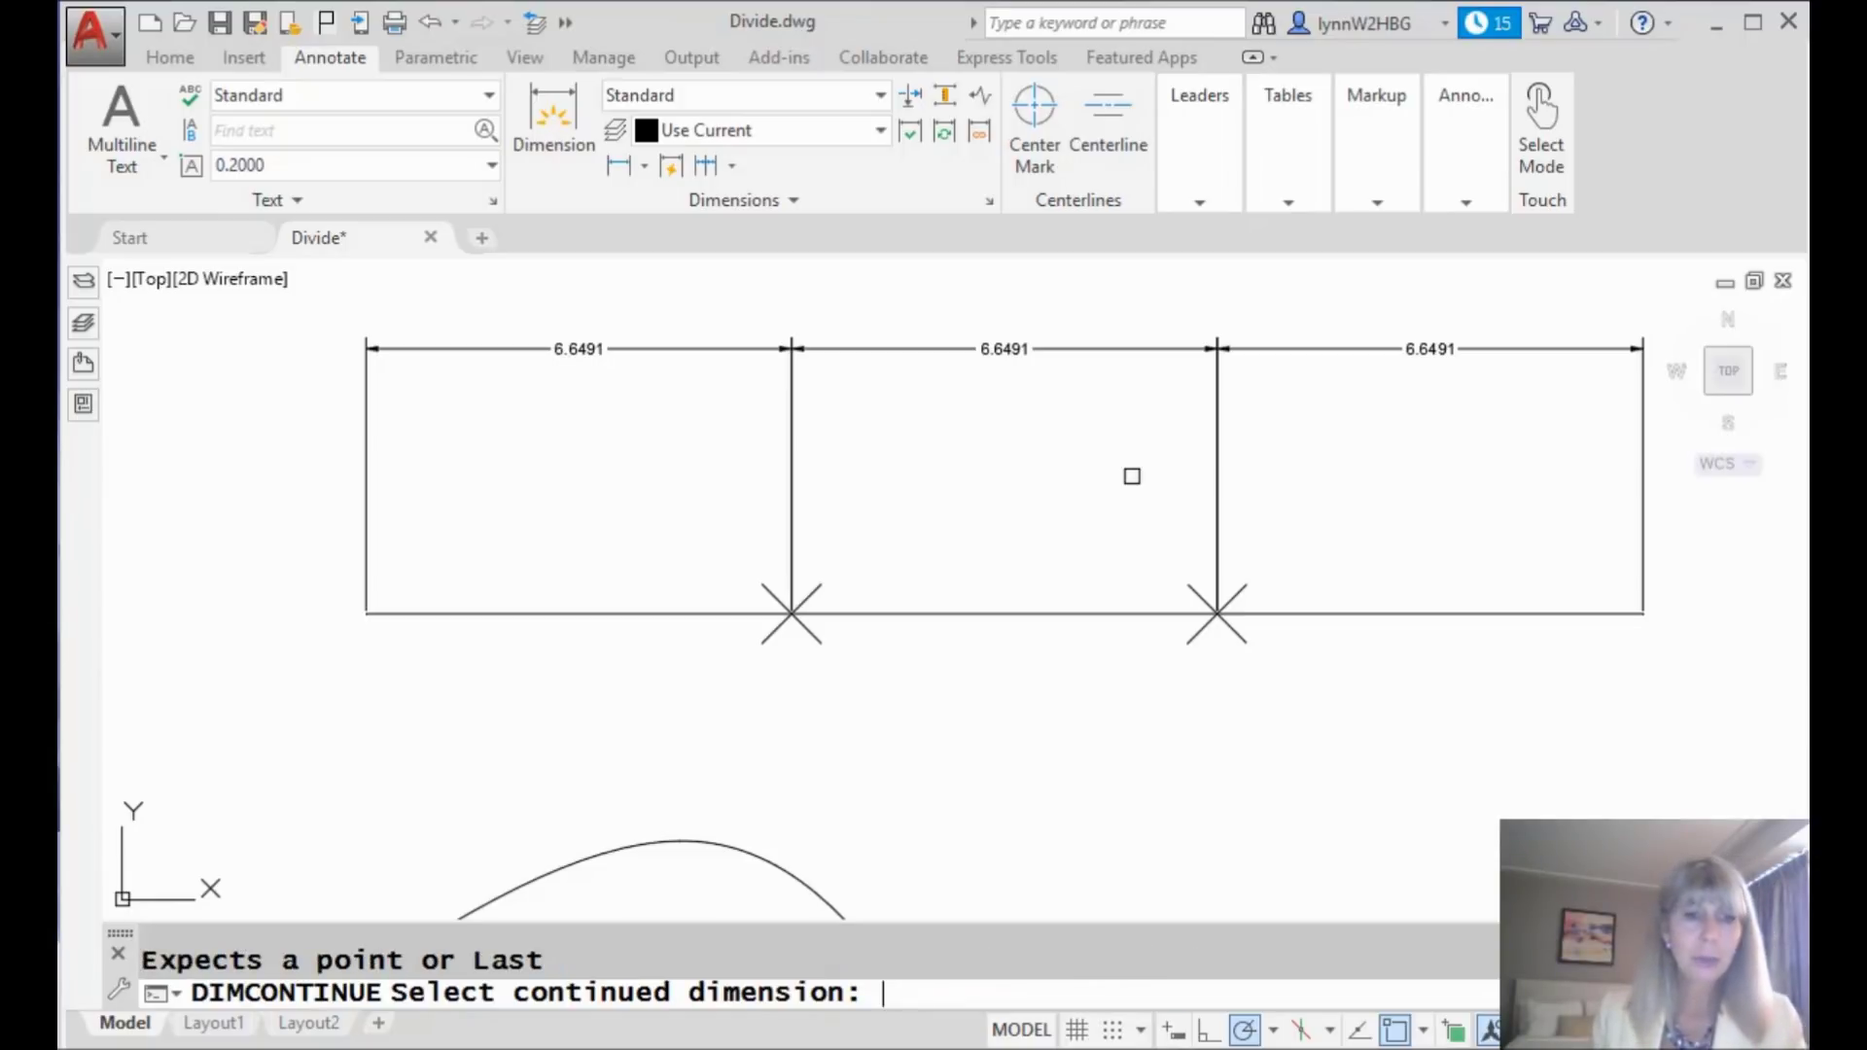
{"action": "key", "text": "Escape"}
{"action": "type", "text": "re"}
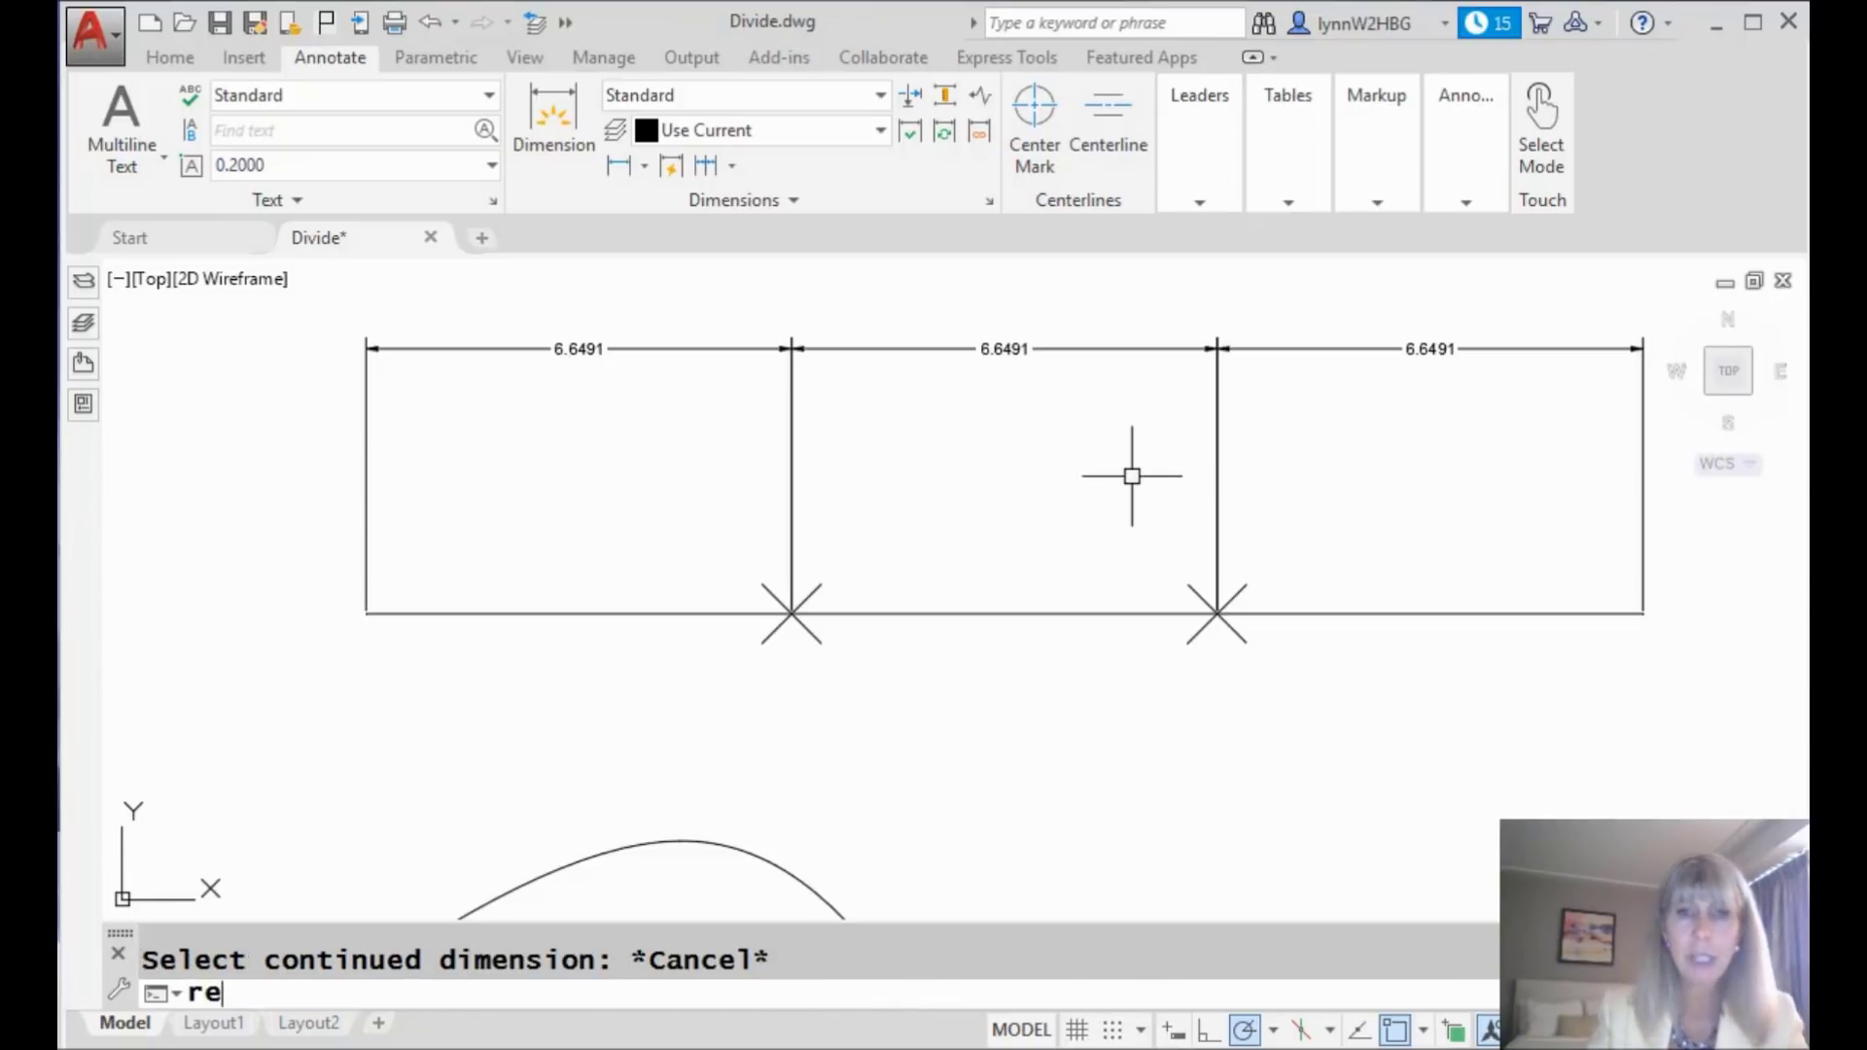
{"action": "key", "text": "Return"}
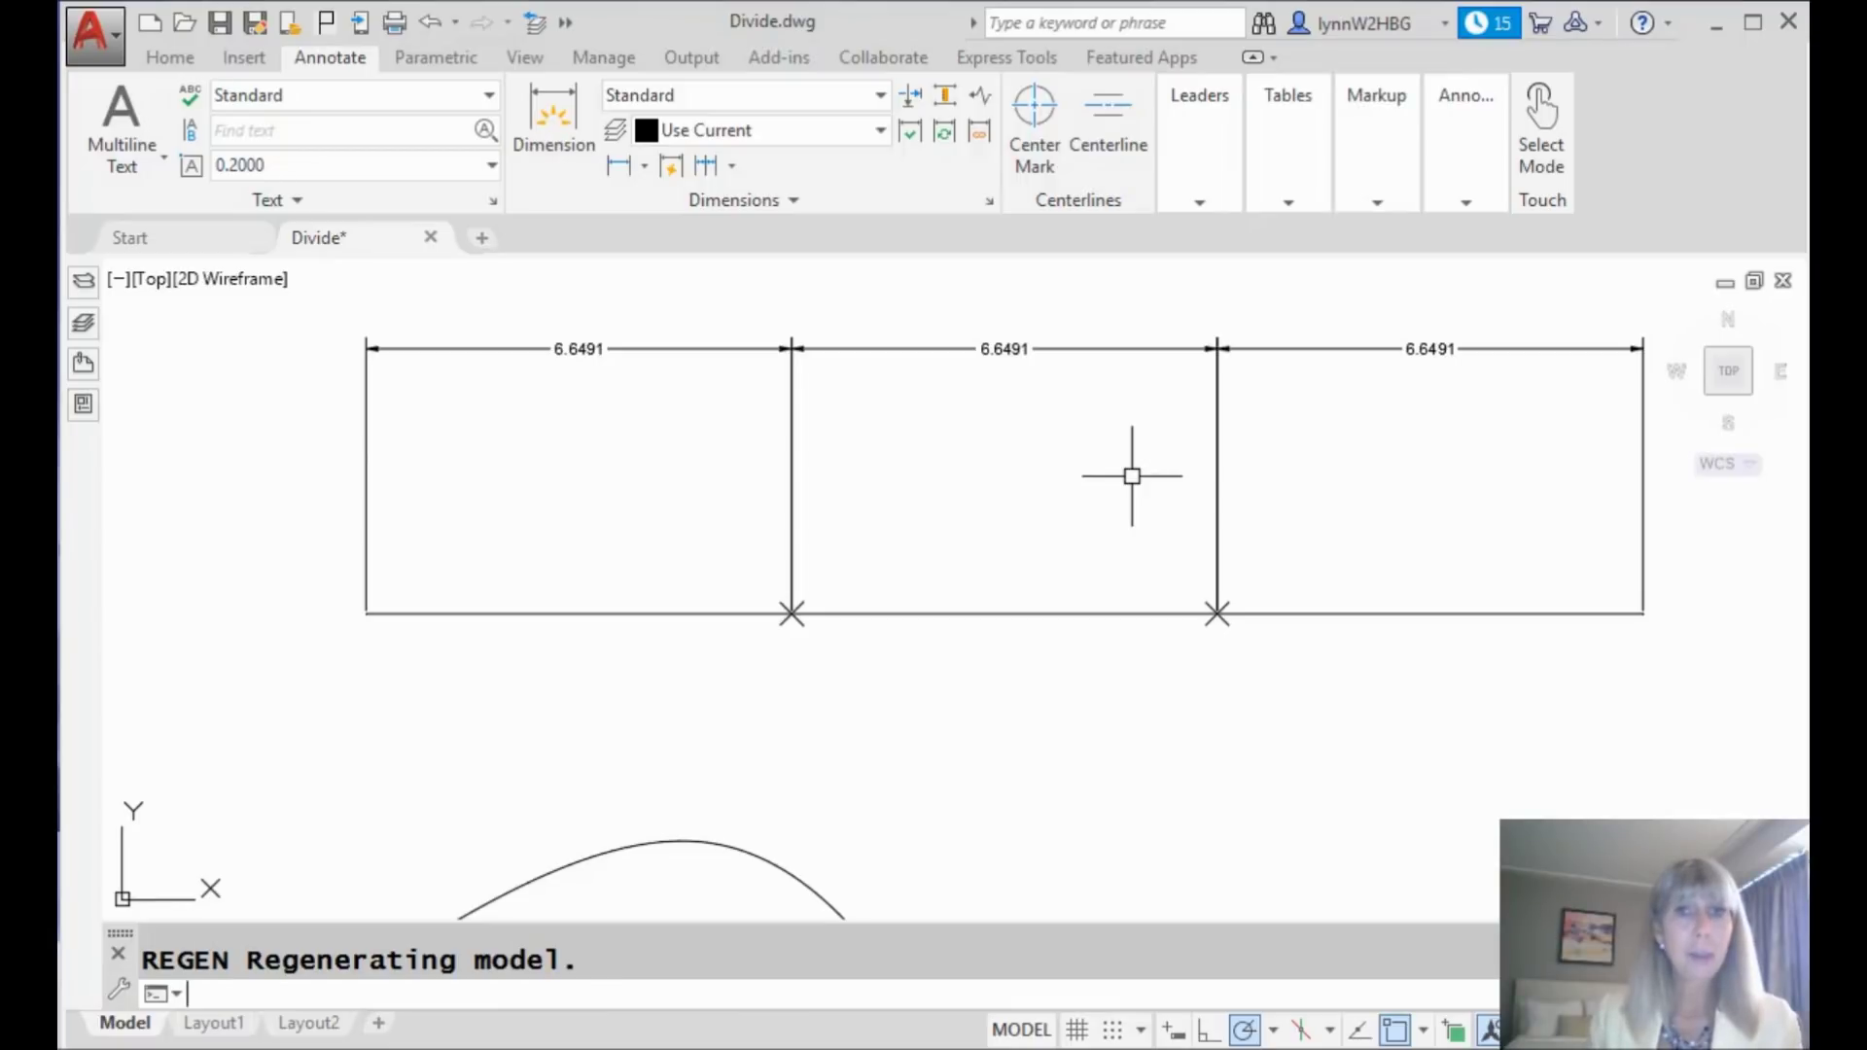
Divide the wavy curve into 8 segments using the block "bar", without aligning the blocks with the curve
{"action": "scroll", "coordinate": [1081, 709], "scroll_direction": "down", "scroll_amount": 5}
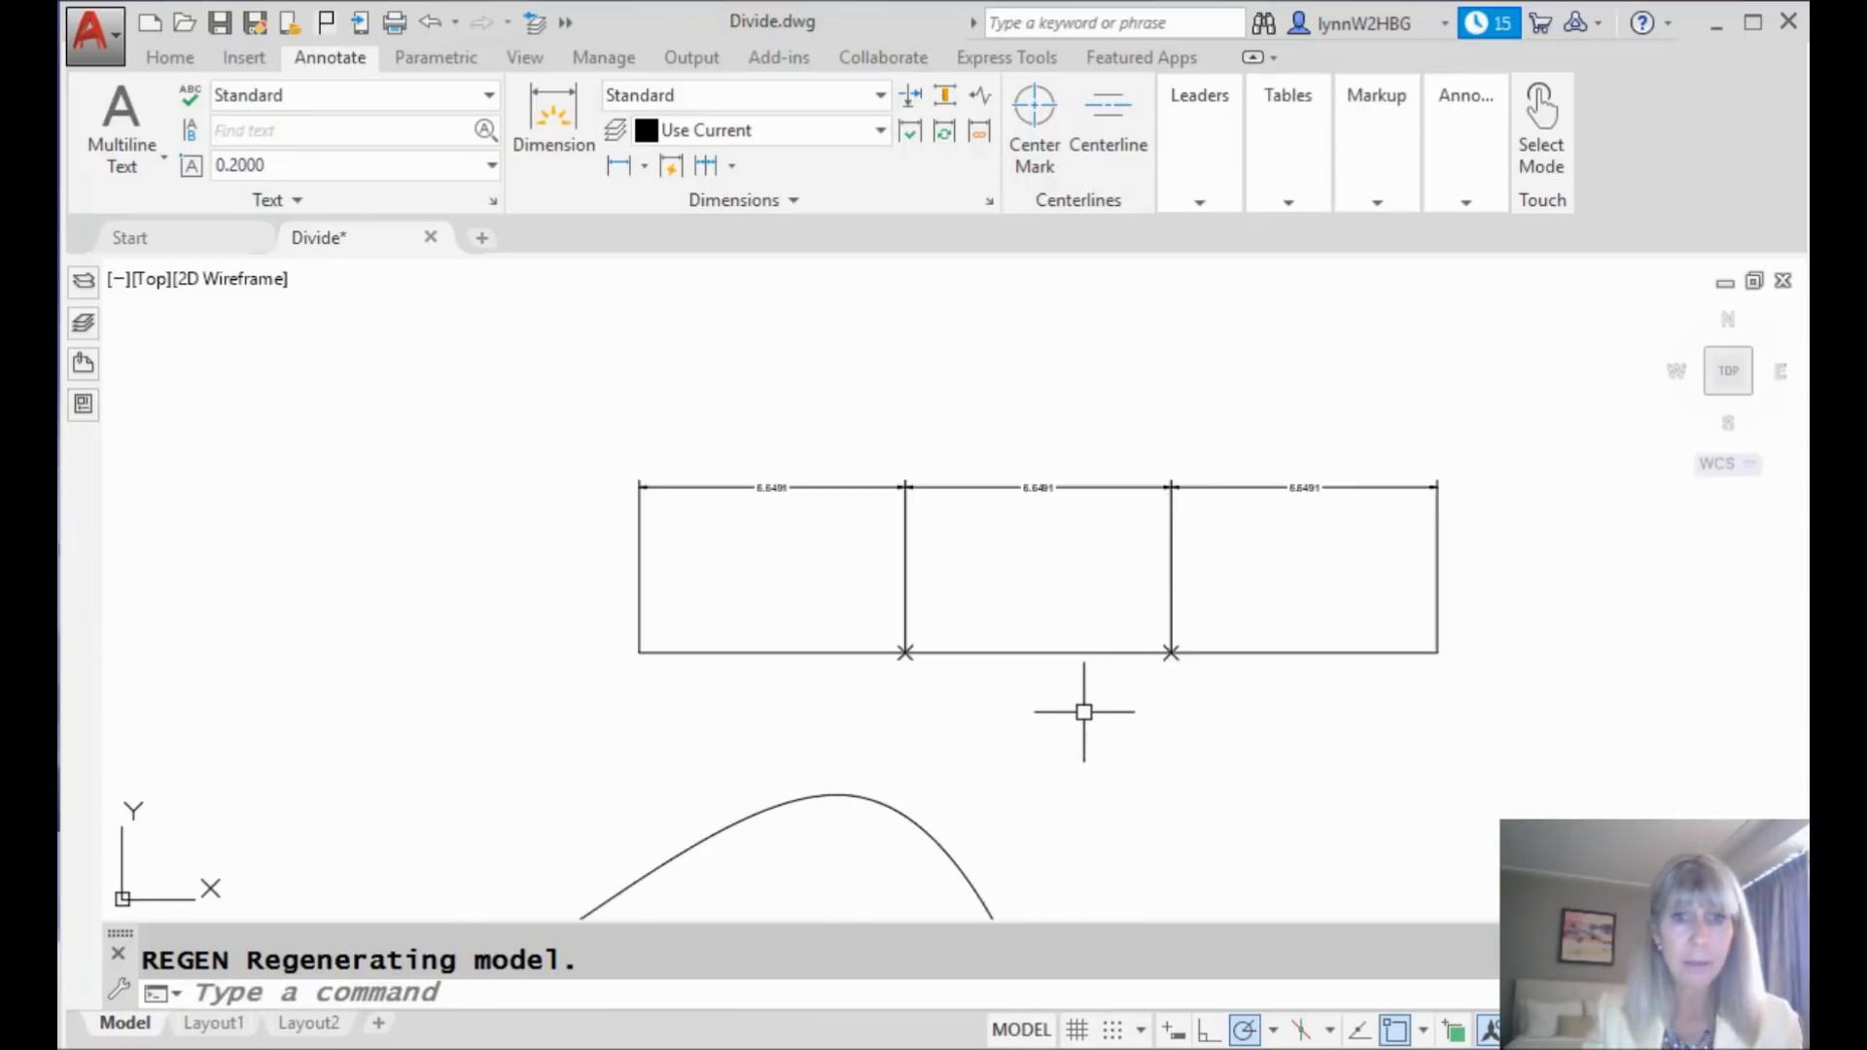
{"action": "middle_click_drag", "start_coordinate": [1078, 718], "coordinate": [1167, 480]}
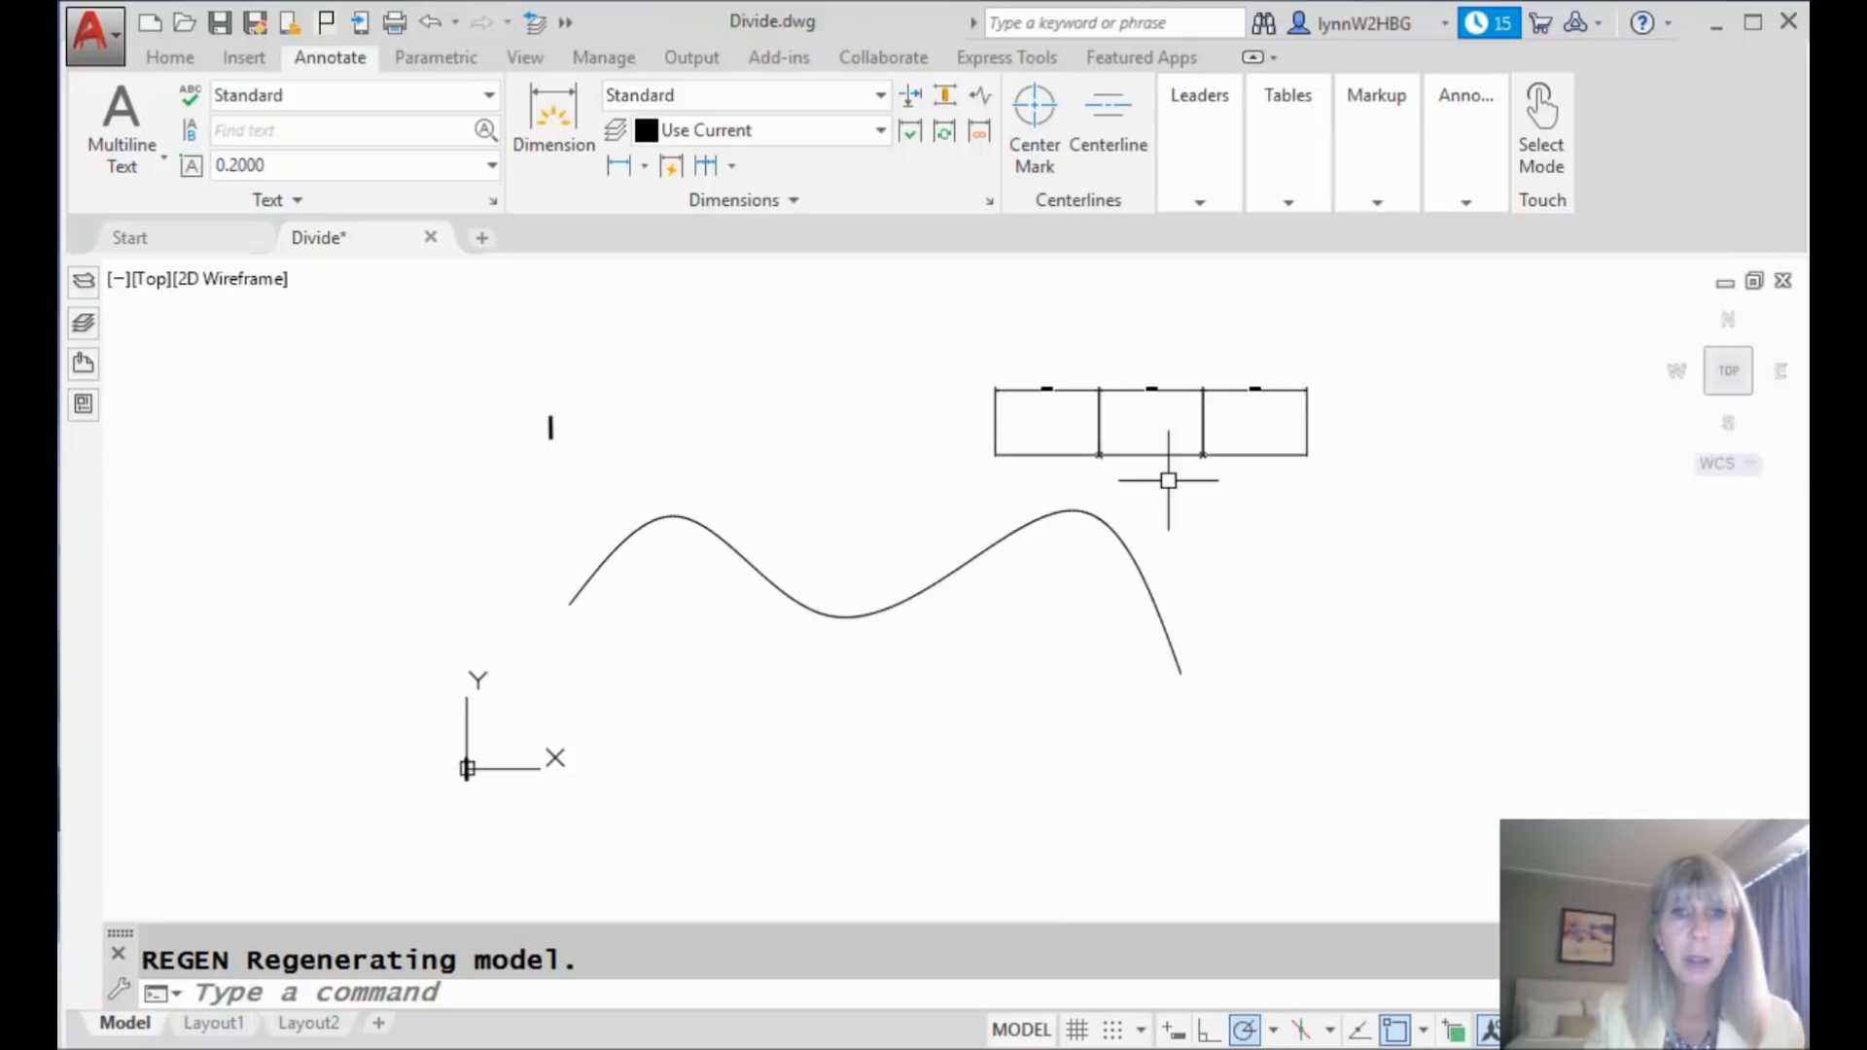
{"action": "scroll", "coordinate": [1171, 480], "scroll_direction": "up", "scroll_amount": 2}
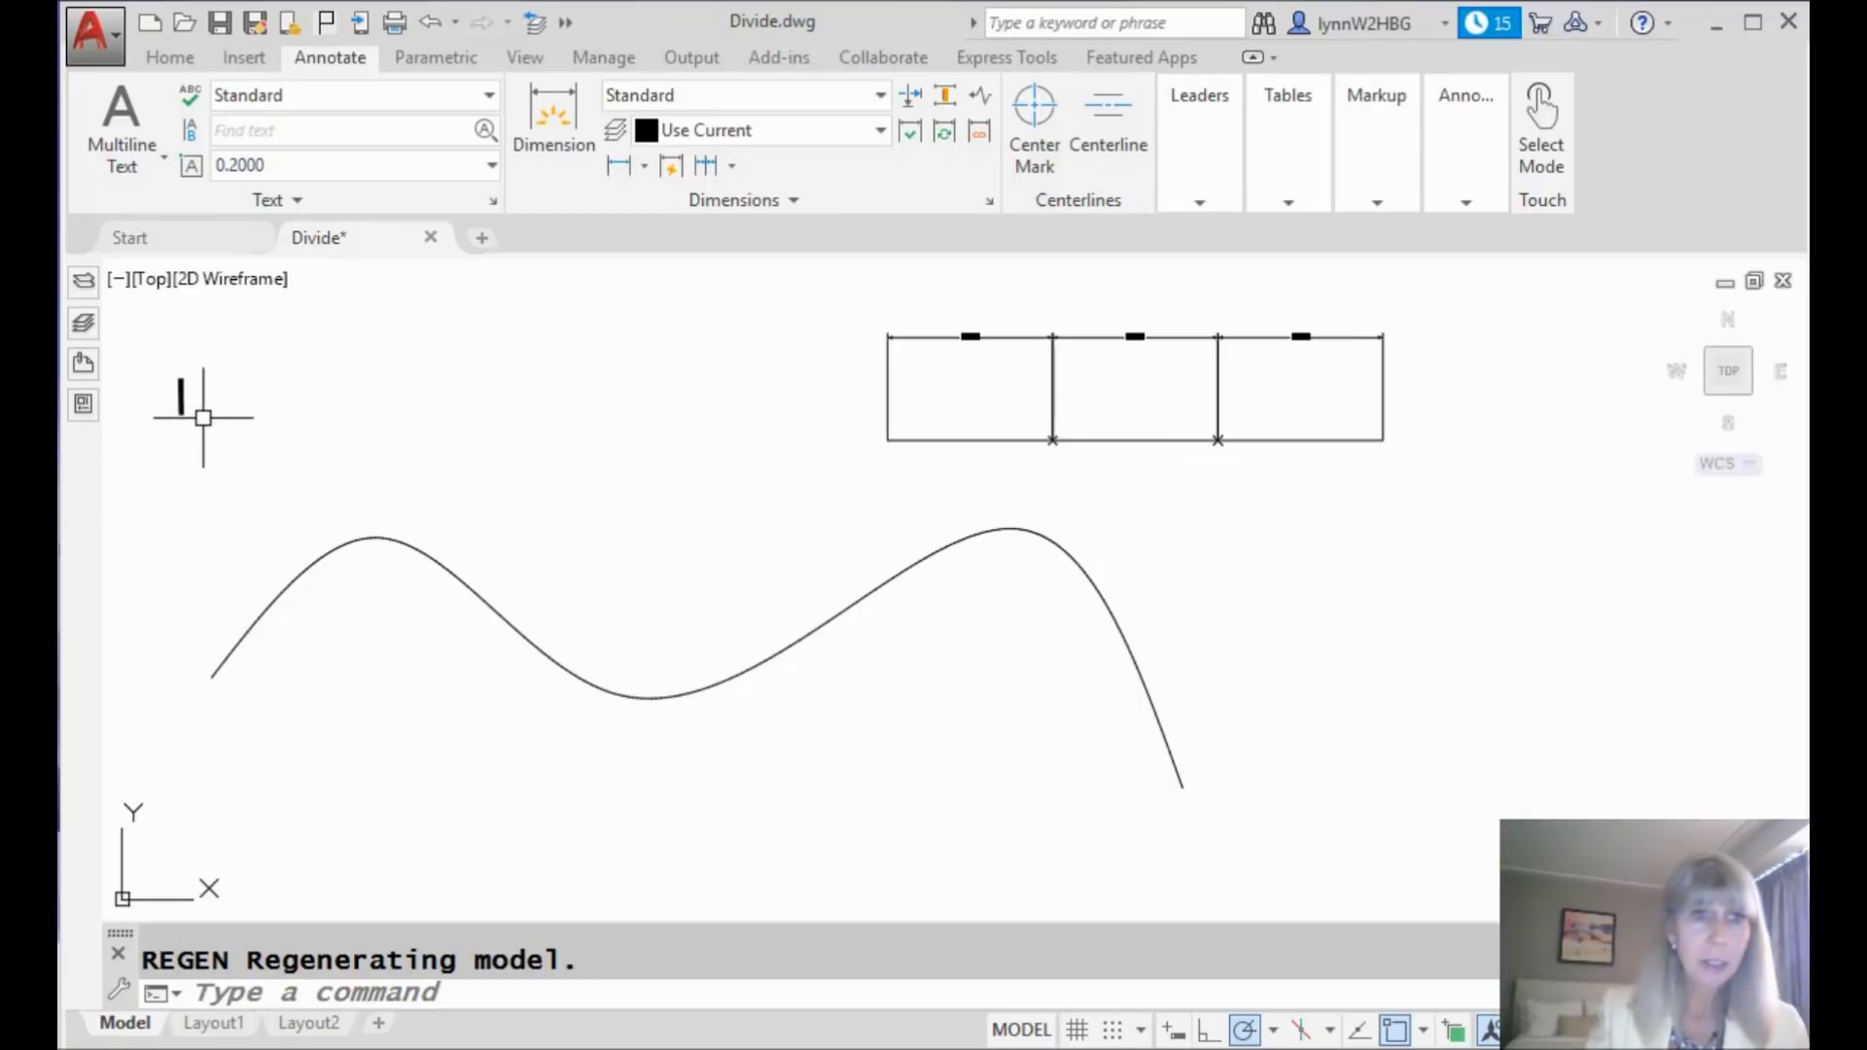
{"action": "scroll", "coordinate": [207, 418], "scroll_direction": "up", "scroll_amount": 2}
{"action": "scroll", "coordinate": [210, 422], "scroll_direction": "down", "scroll_amount": 2}
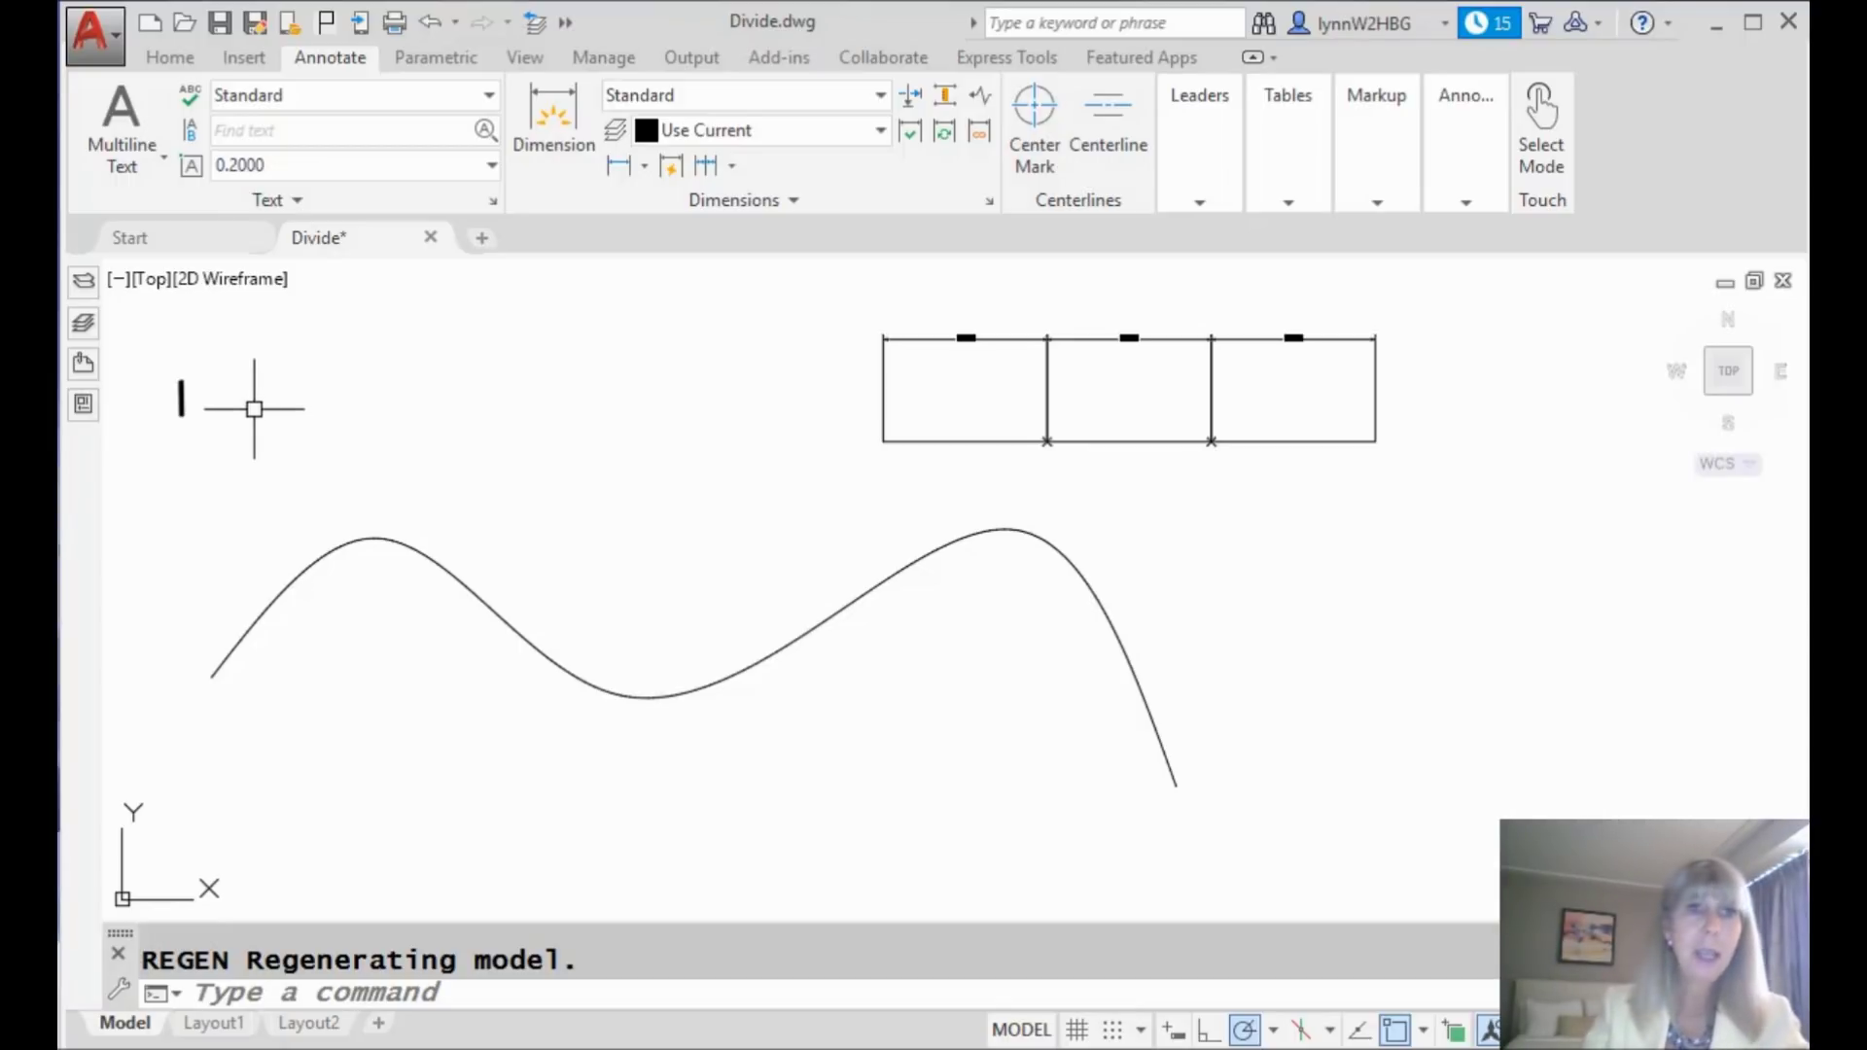
{"action": "left_click", "coordinate": [169, 61]}
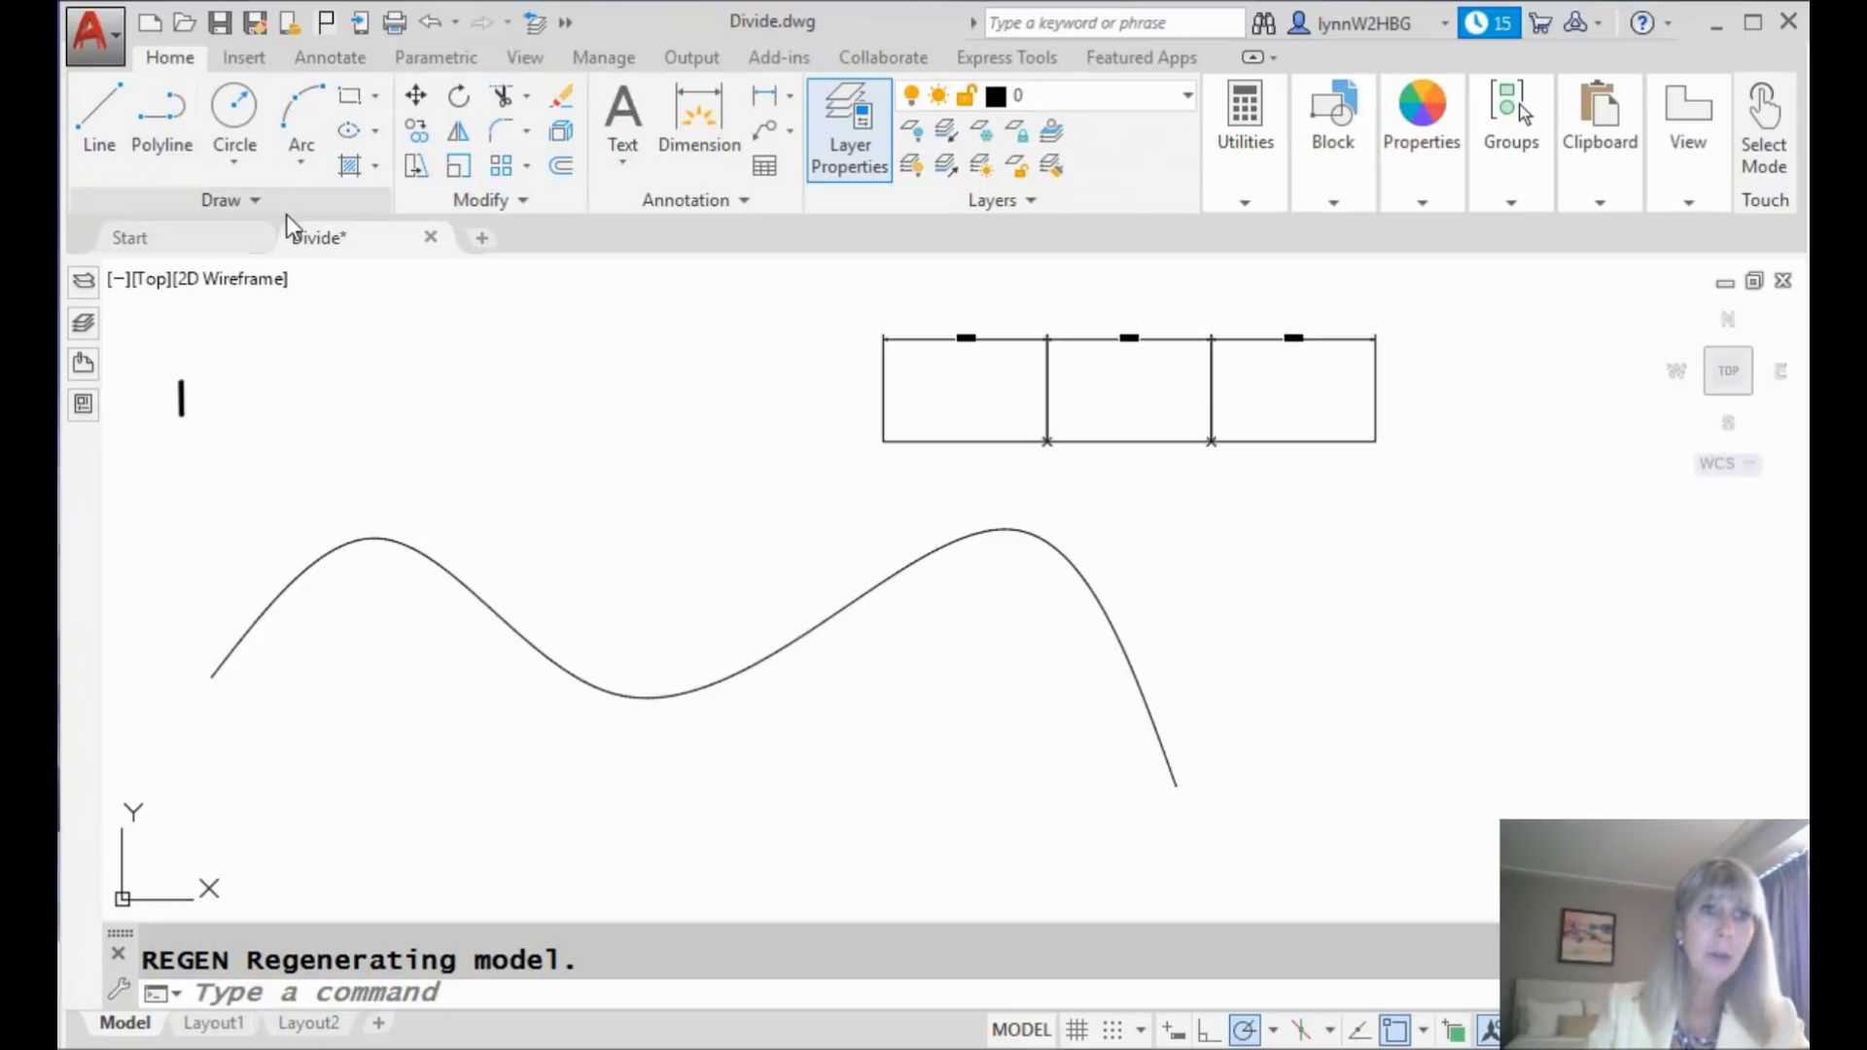
{"action": "left_click", "coordinate": [261, 203]}
{"action": "left_click", "coordinate": [274, 237]}
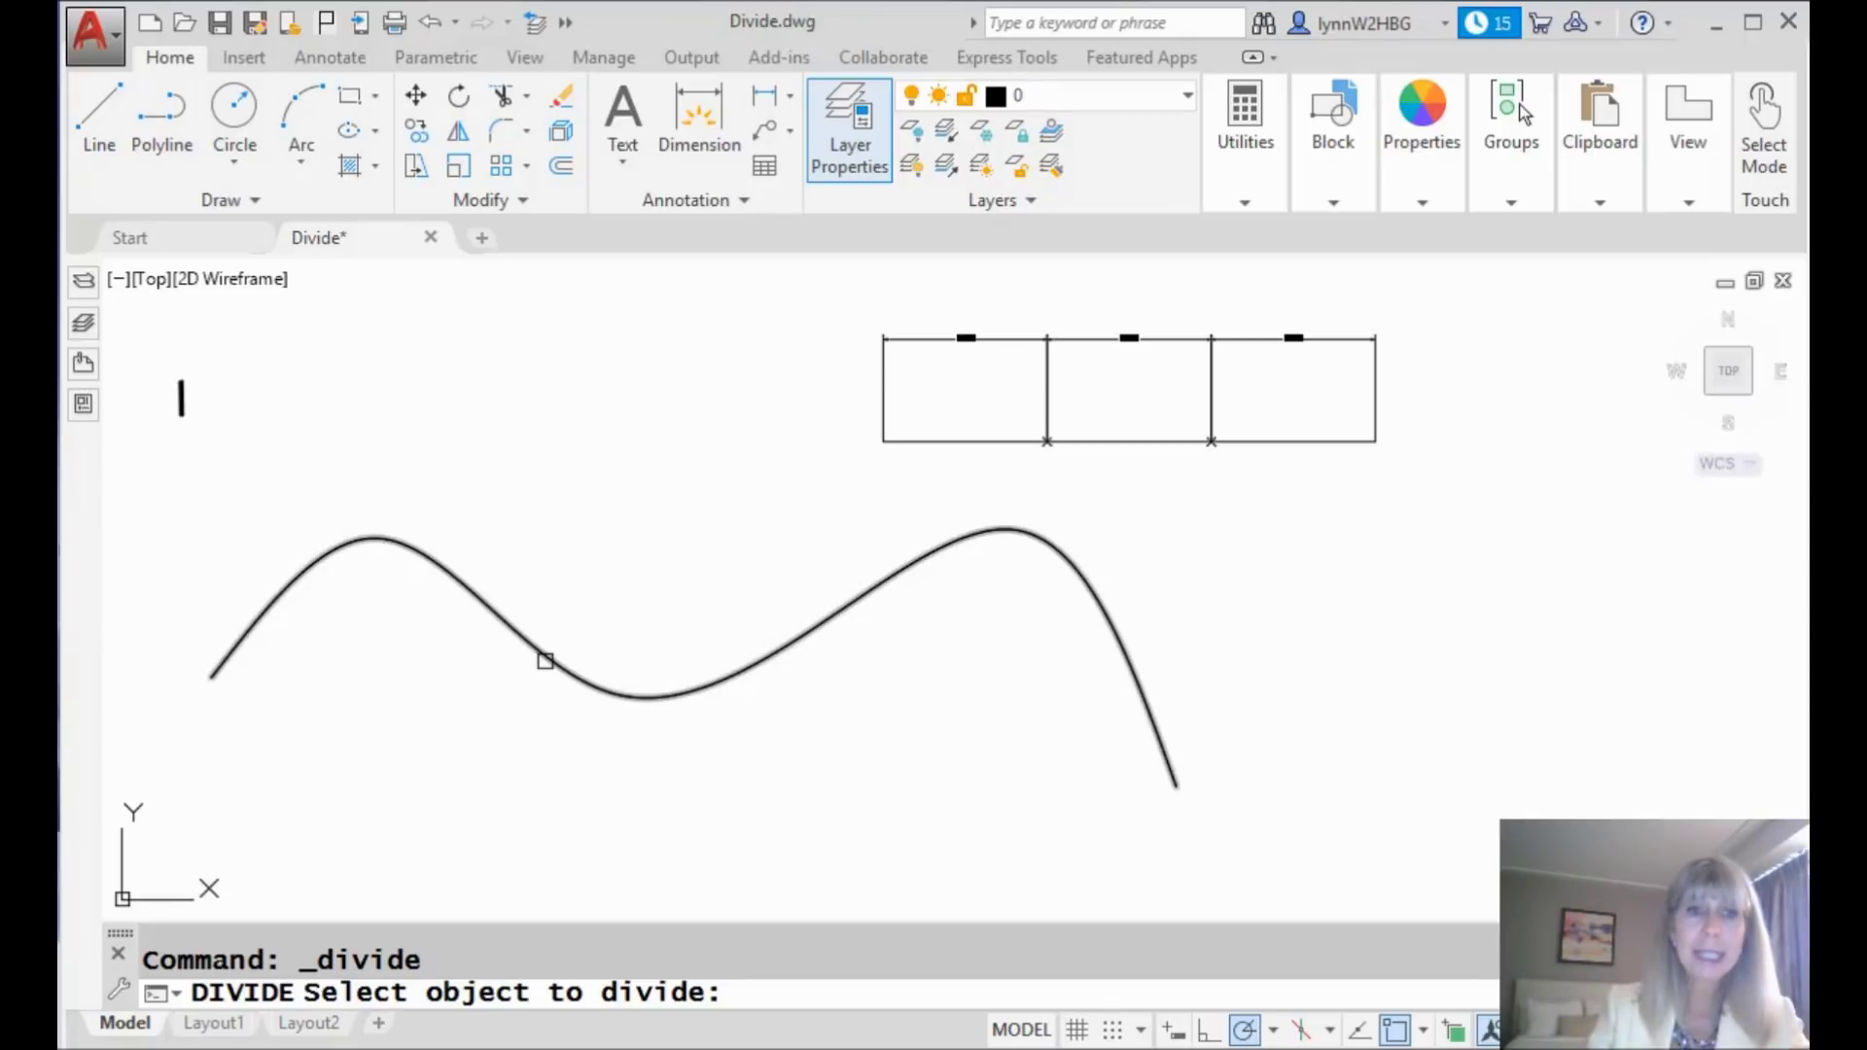
{"action": "left_click", "coordinate": [546, 660]}
{"action": "type", "text": "b"}
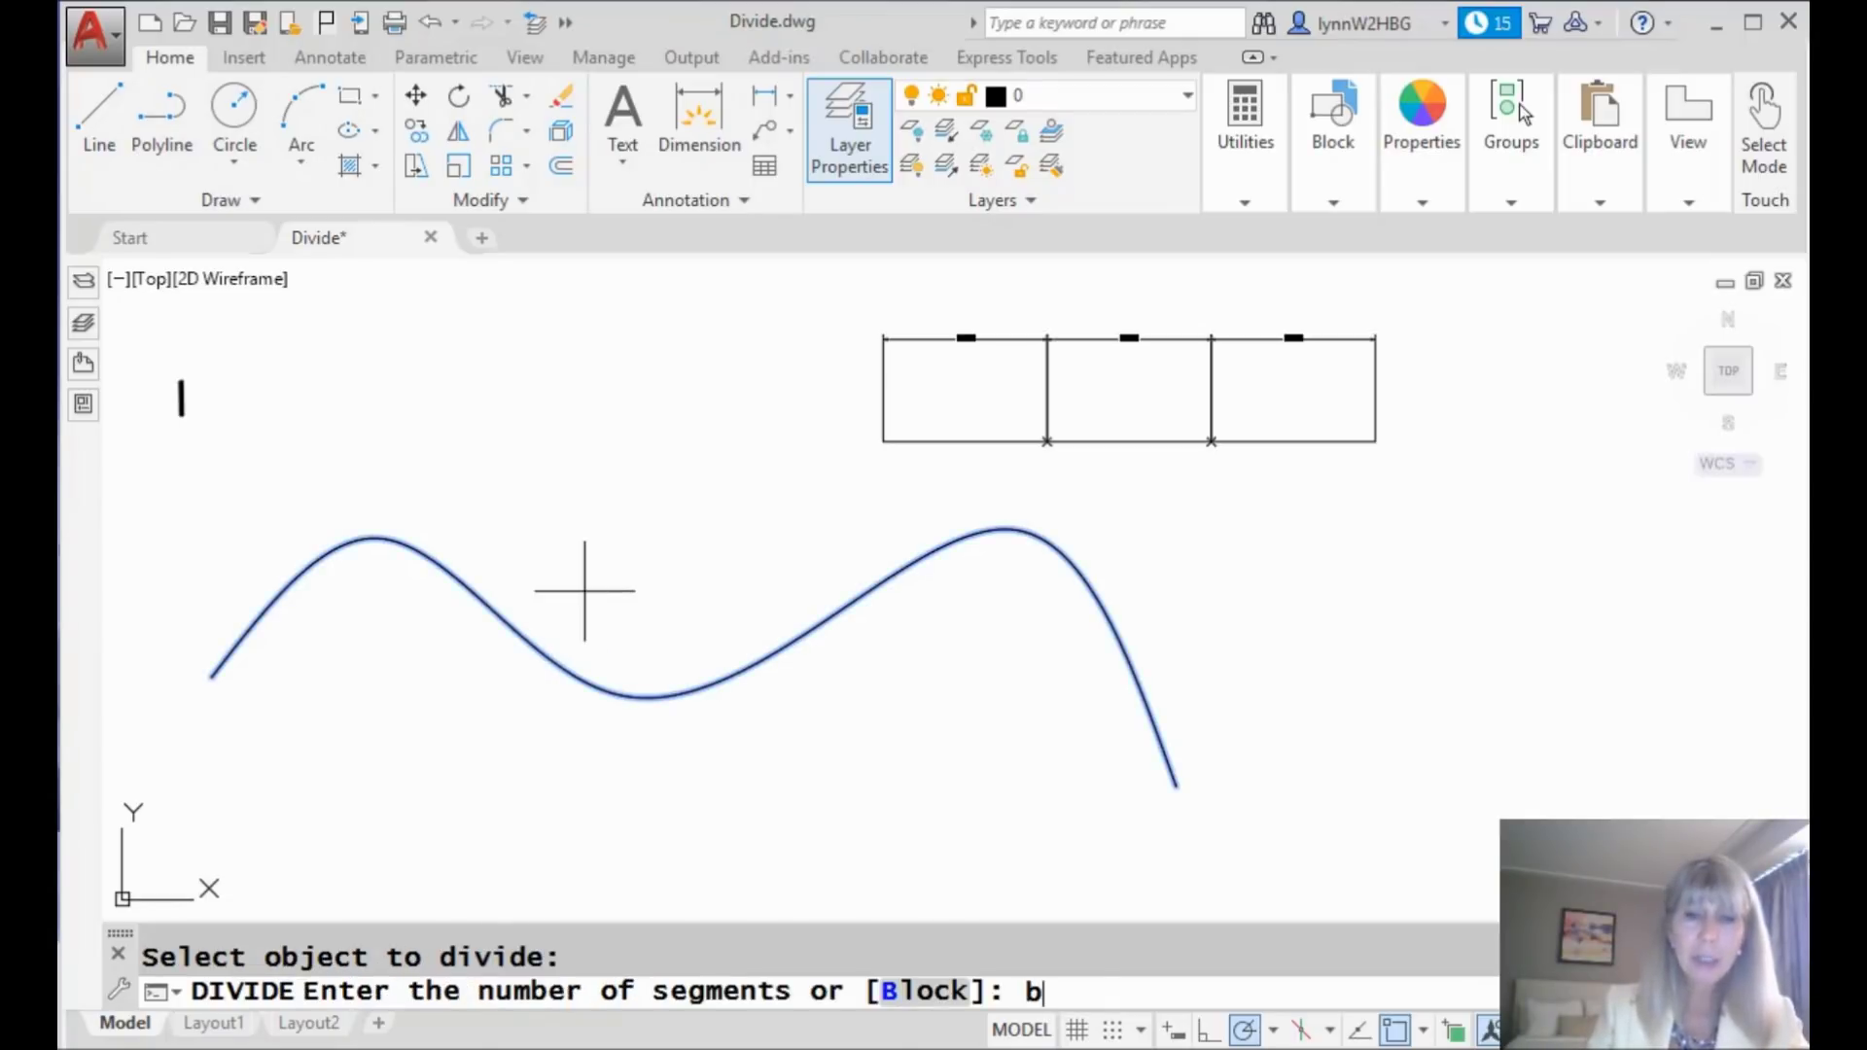
{"action": "key", "text": "Return"}
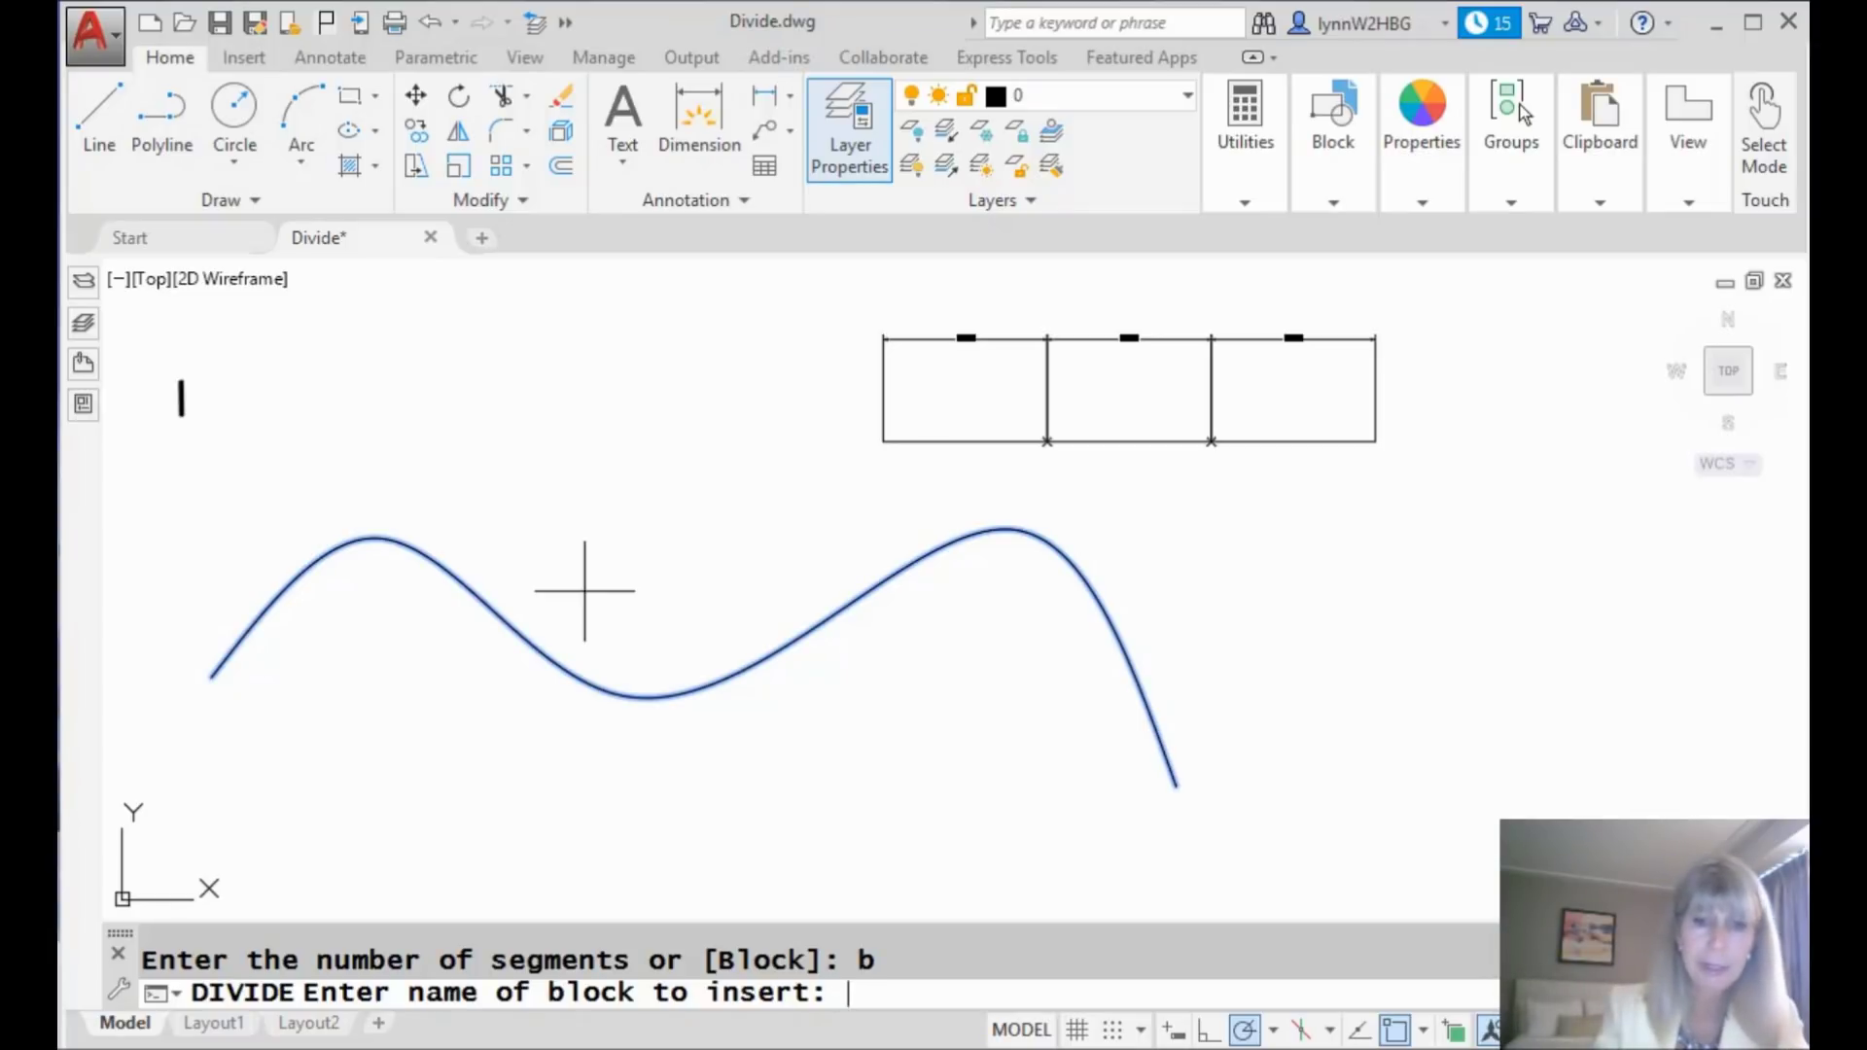
{"action": "type", "text": "bar"}
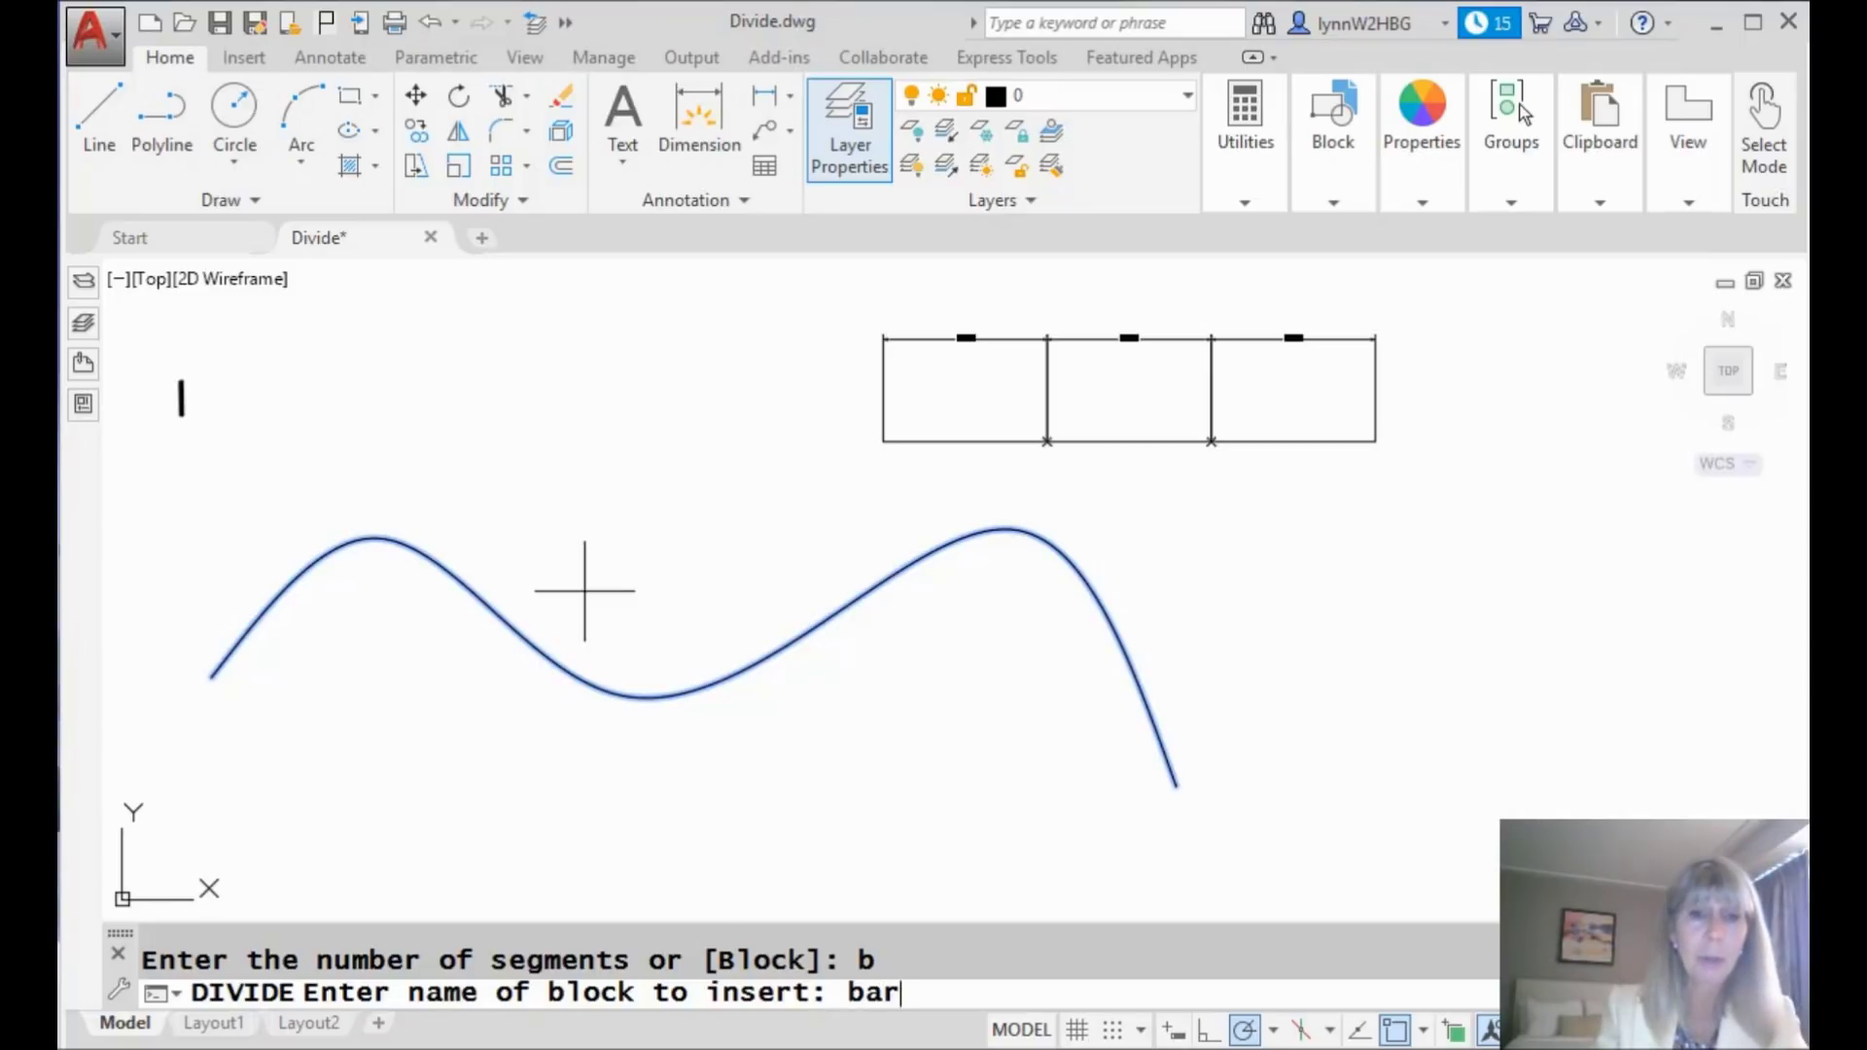
{"action": "key", "text": "Return"}
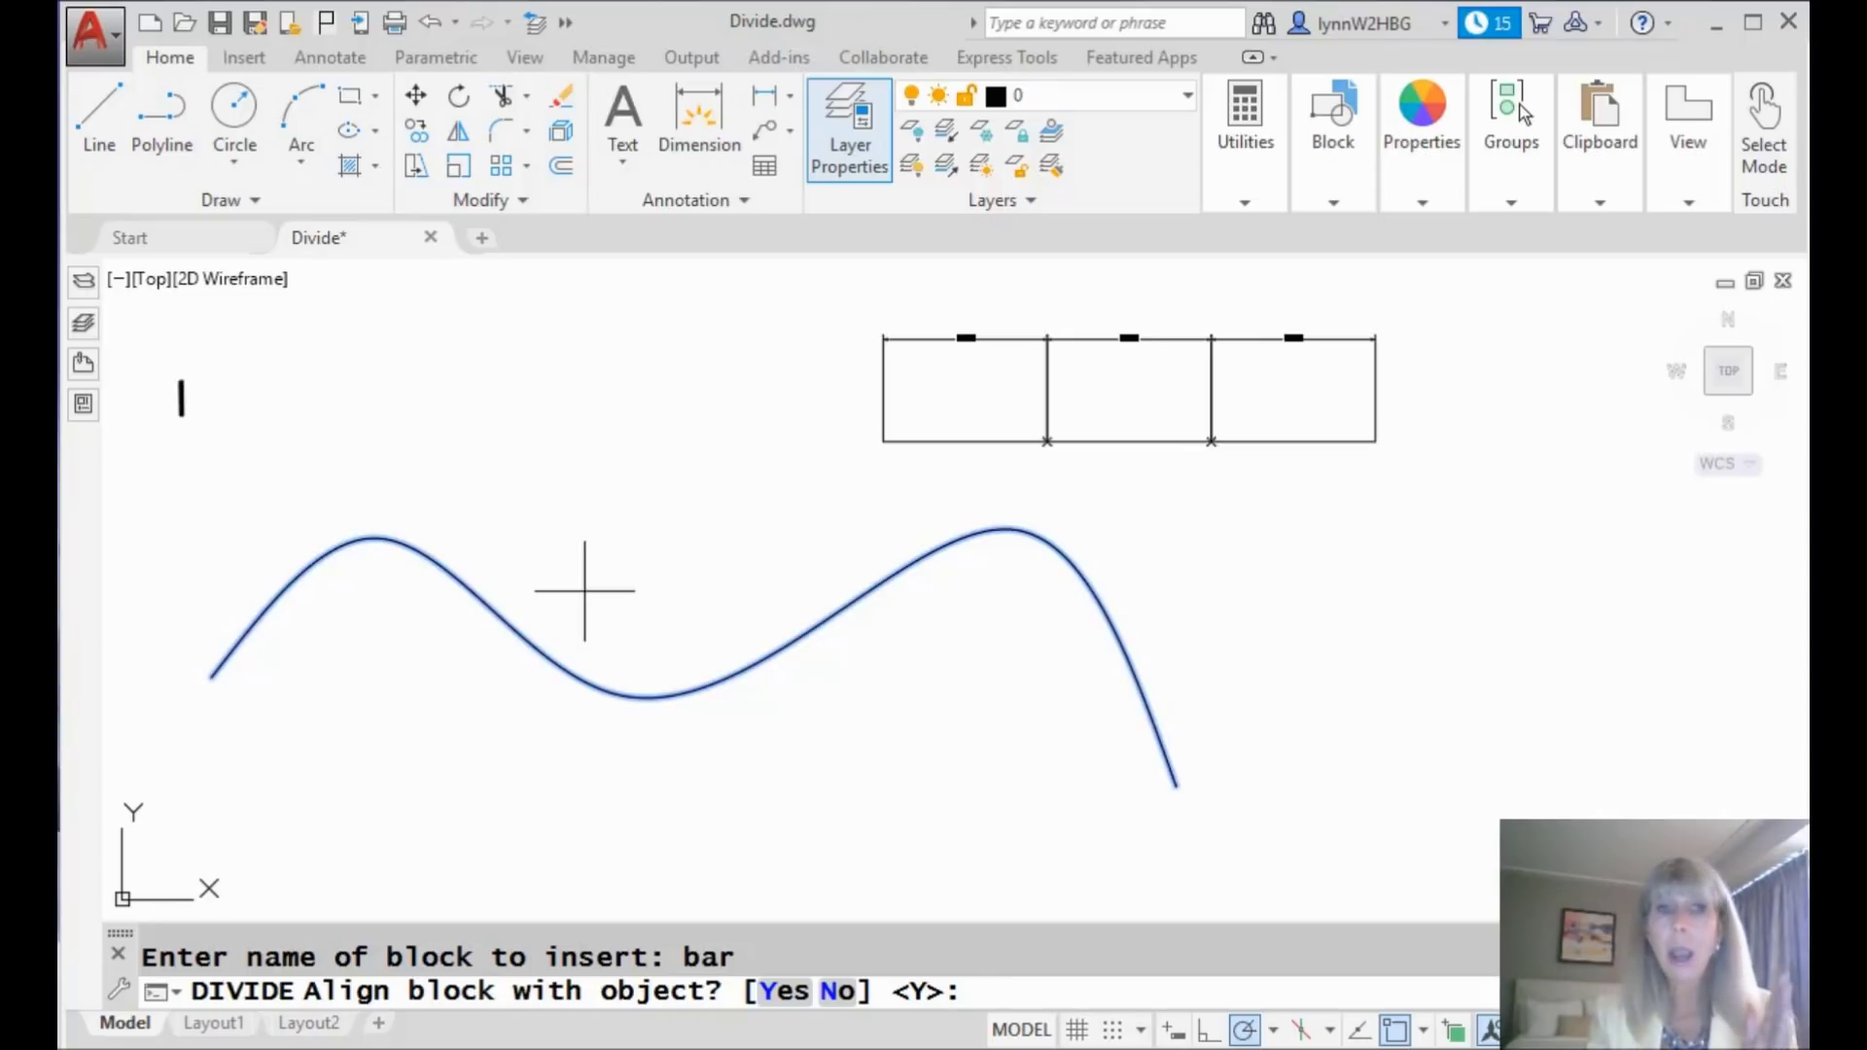
{"action": "type", "text": "n"}
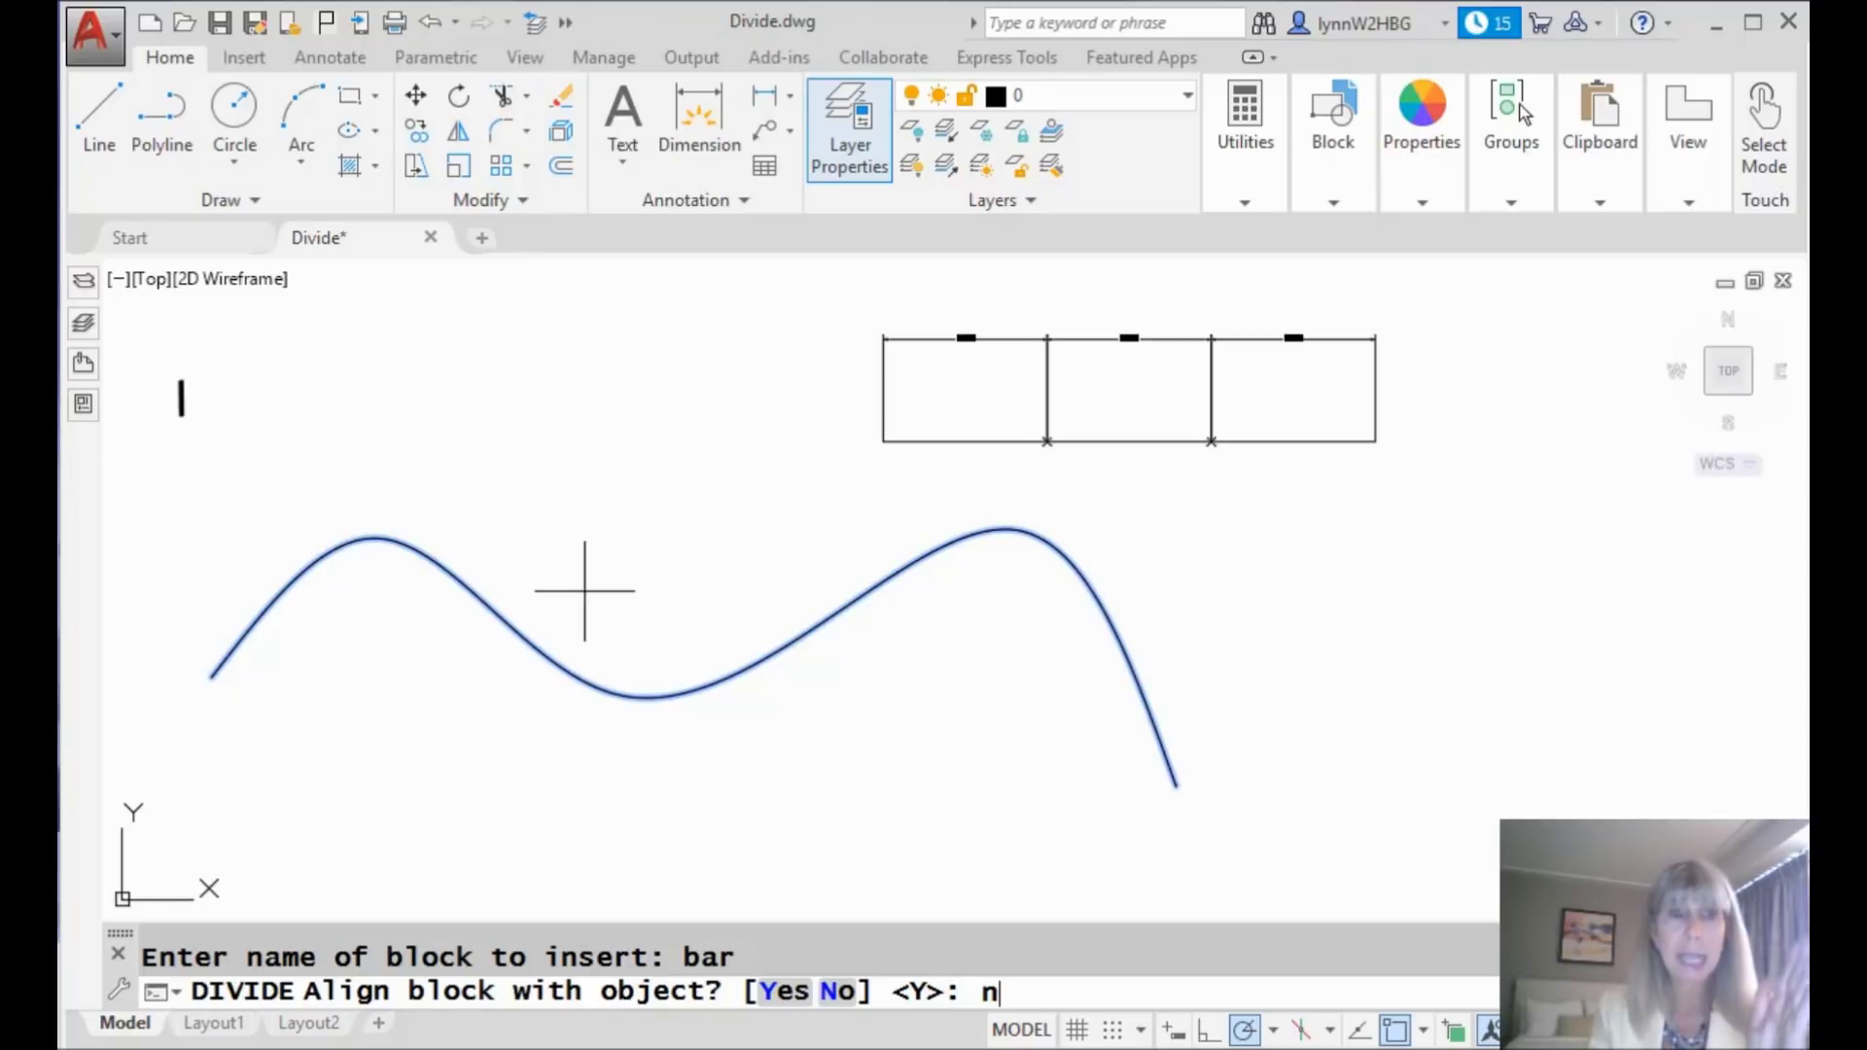
{"action": "key", "text": "Return"}
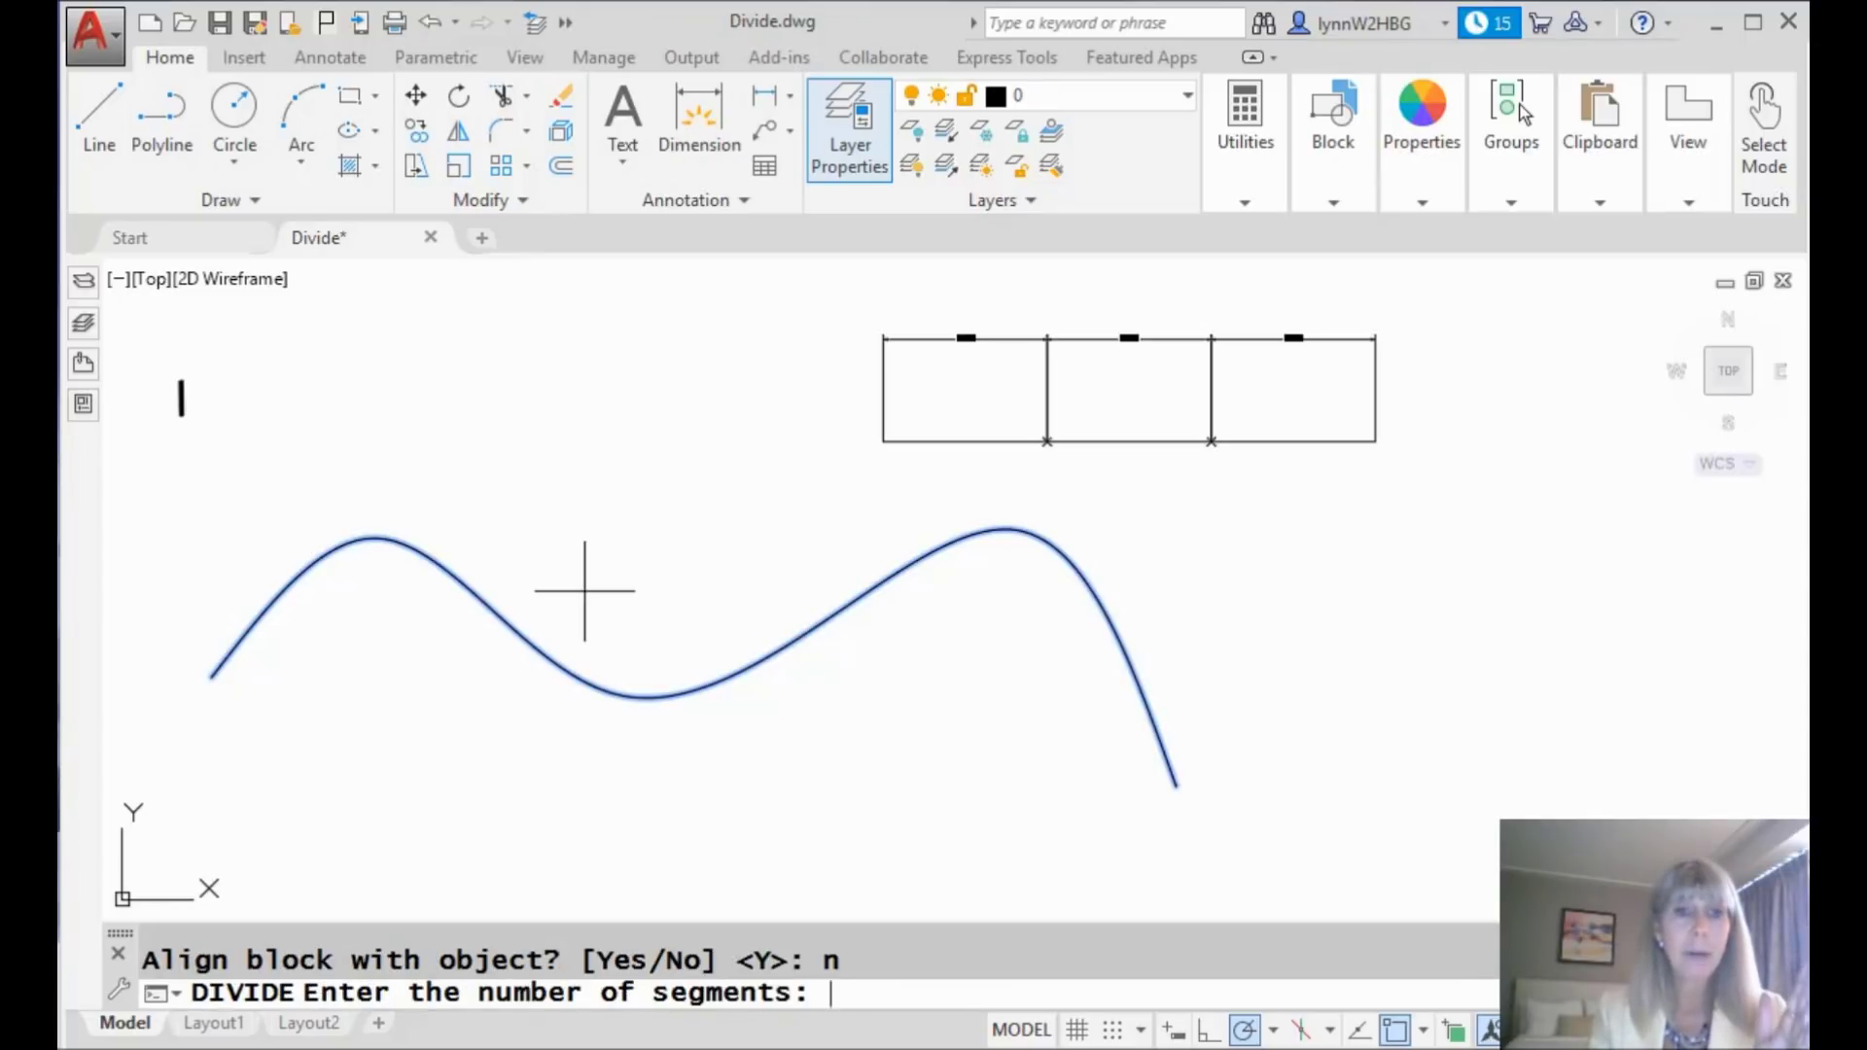
{"action": "type", "text": "8"}
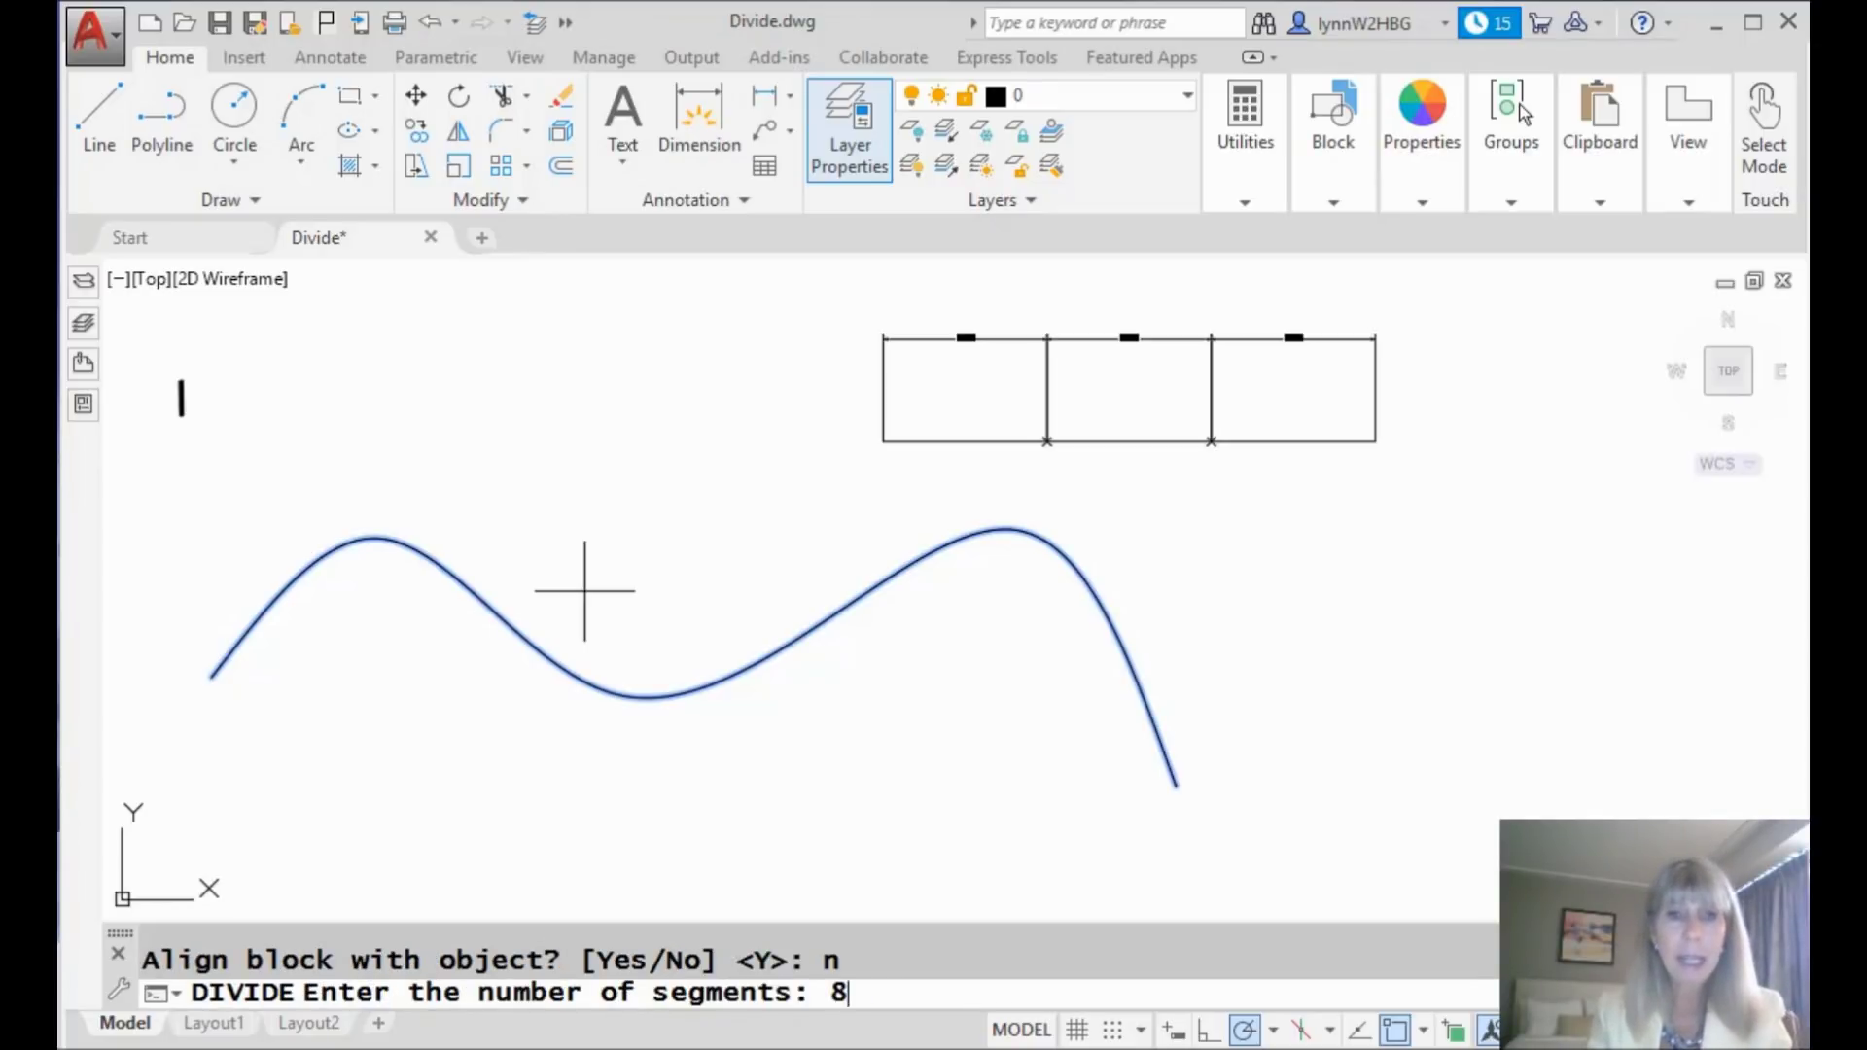
{"action": "key", "text": "Return"}
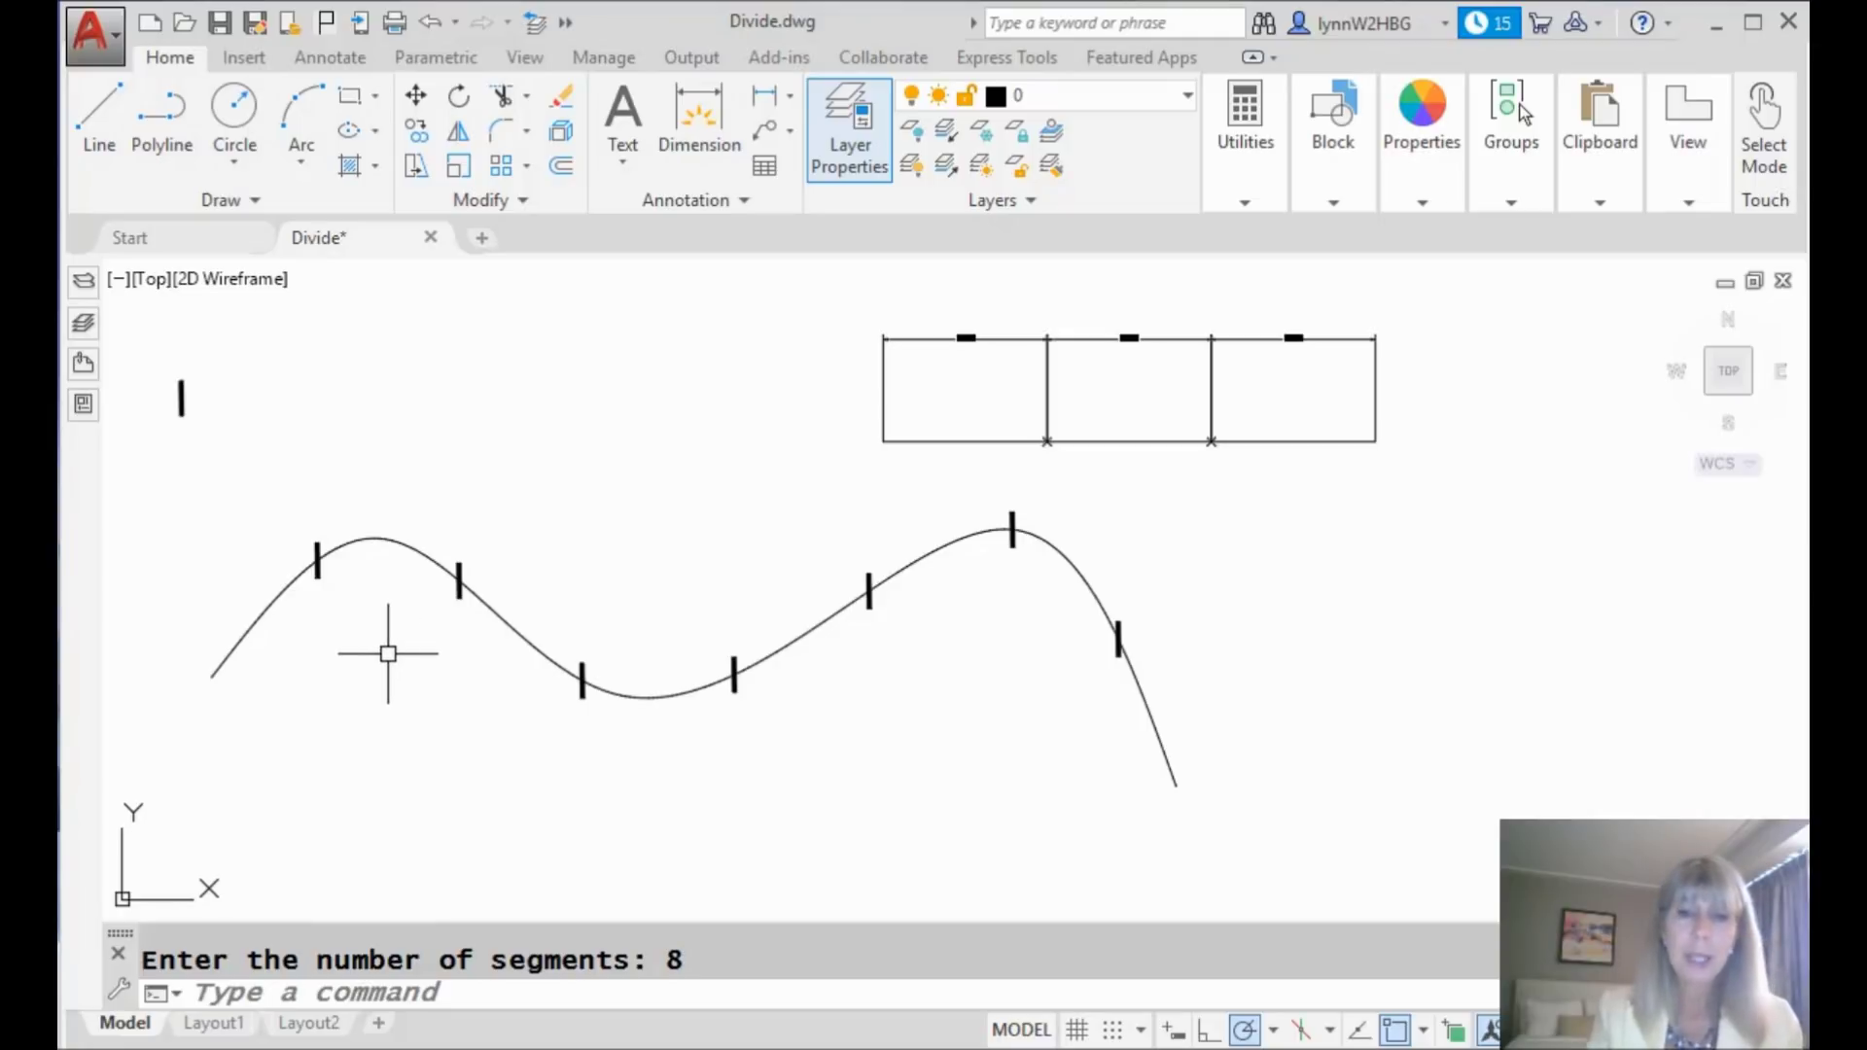
Undo the unaligned division and divide the wavy curve into 8 segments using the block "bar", aligning the blocks with the curve
{"action": "type", "text": "u"}
{"action": "key", "text": "Return"}
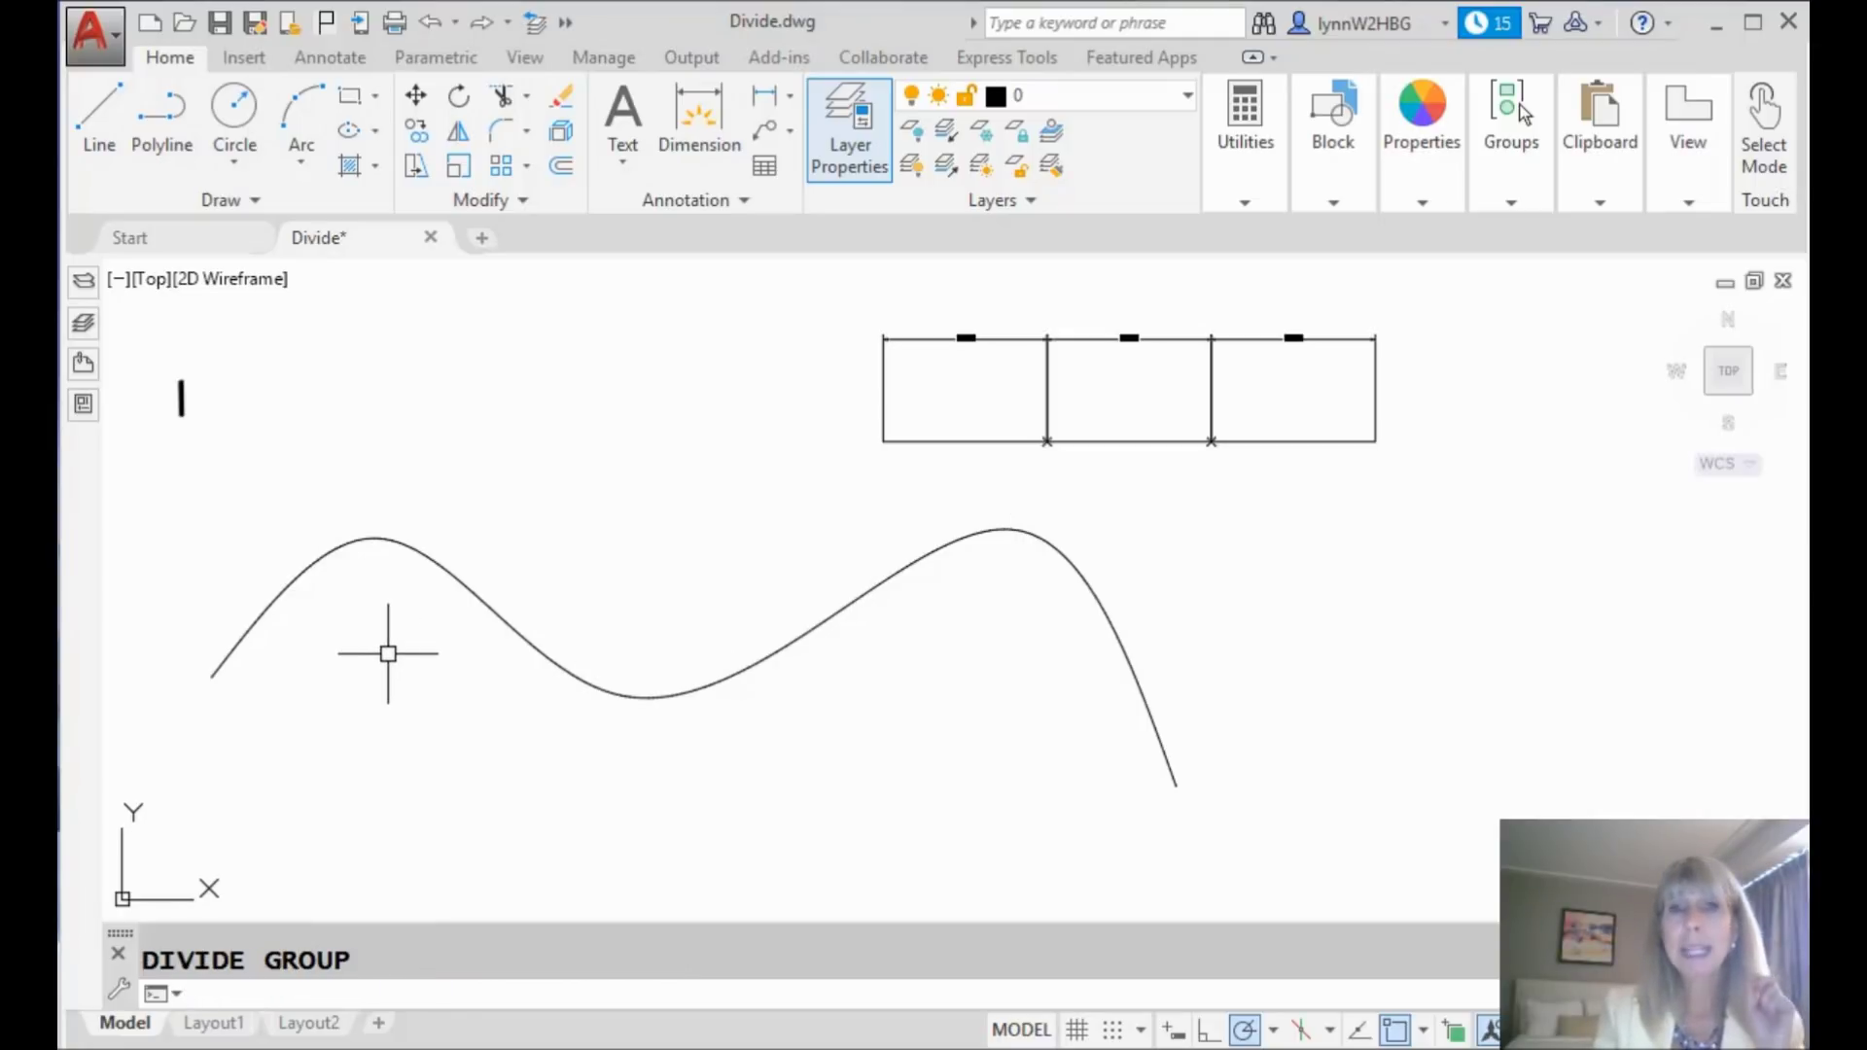
{"action": "type", "text": "divide"}
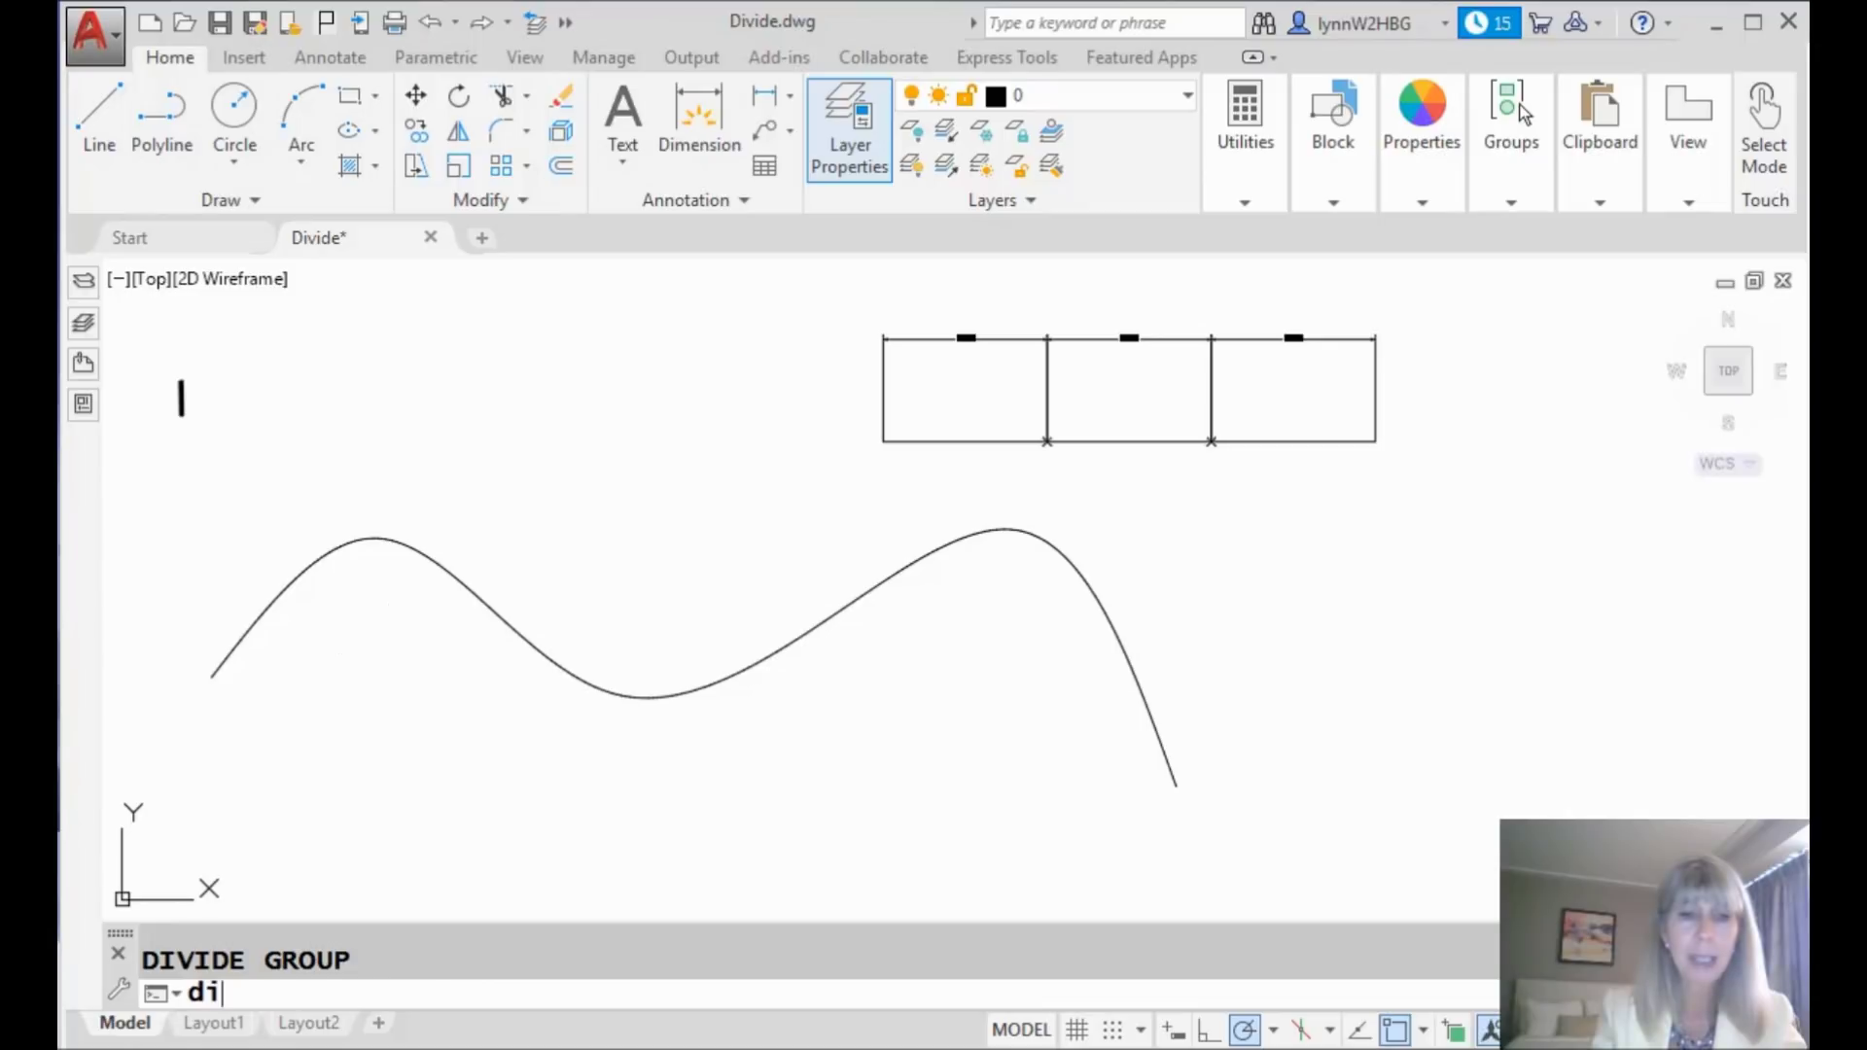
{"action": "key", "text": "Return"}
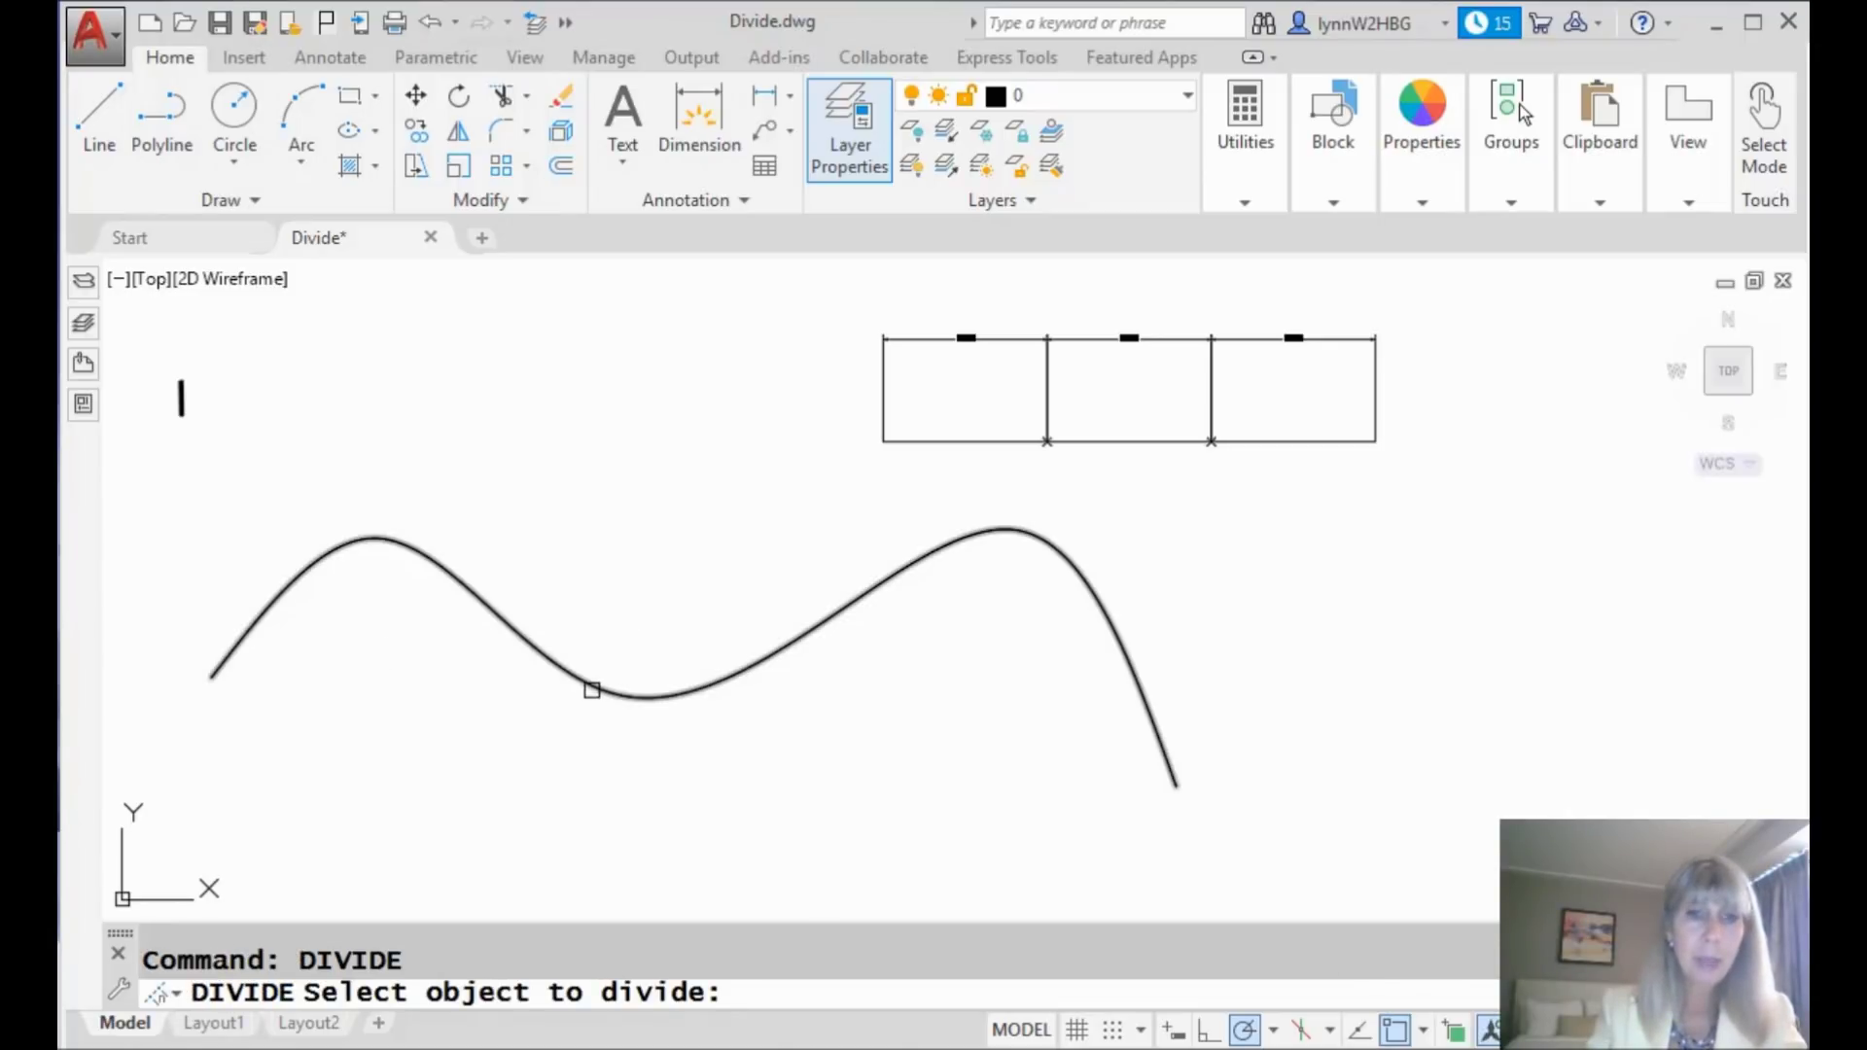
{"action": "left_click", "coordinate": [591, 689]}
{"action": "type", "text": "b"}
{"action": "key", "text": "Return"}
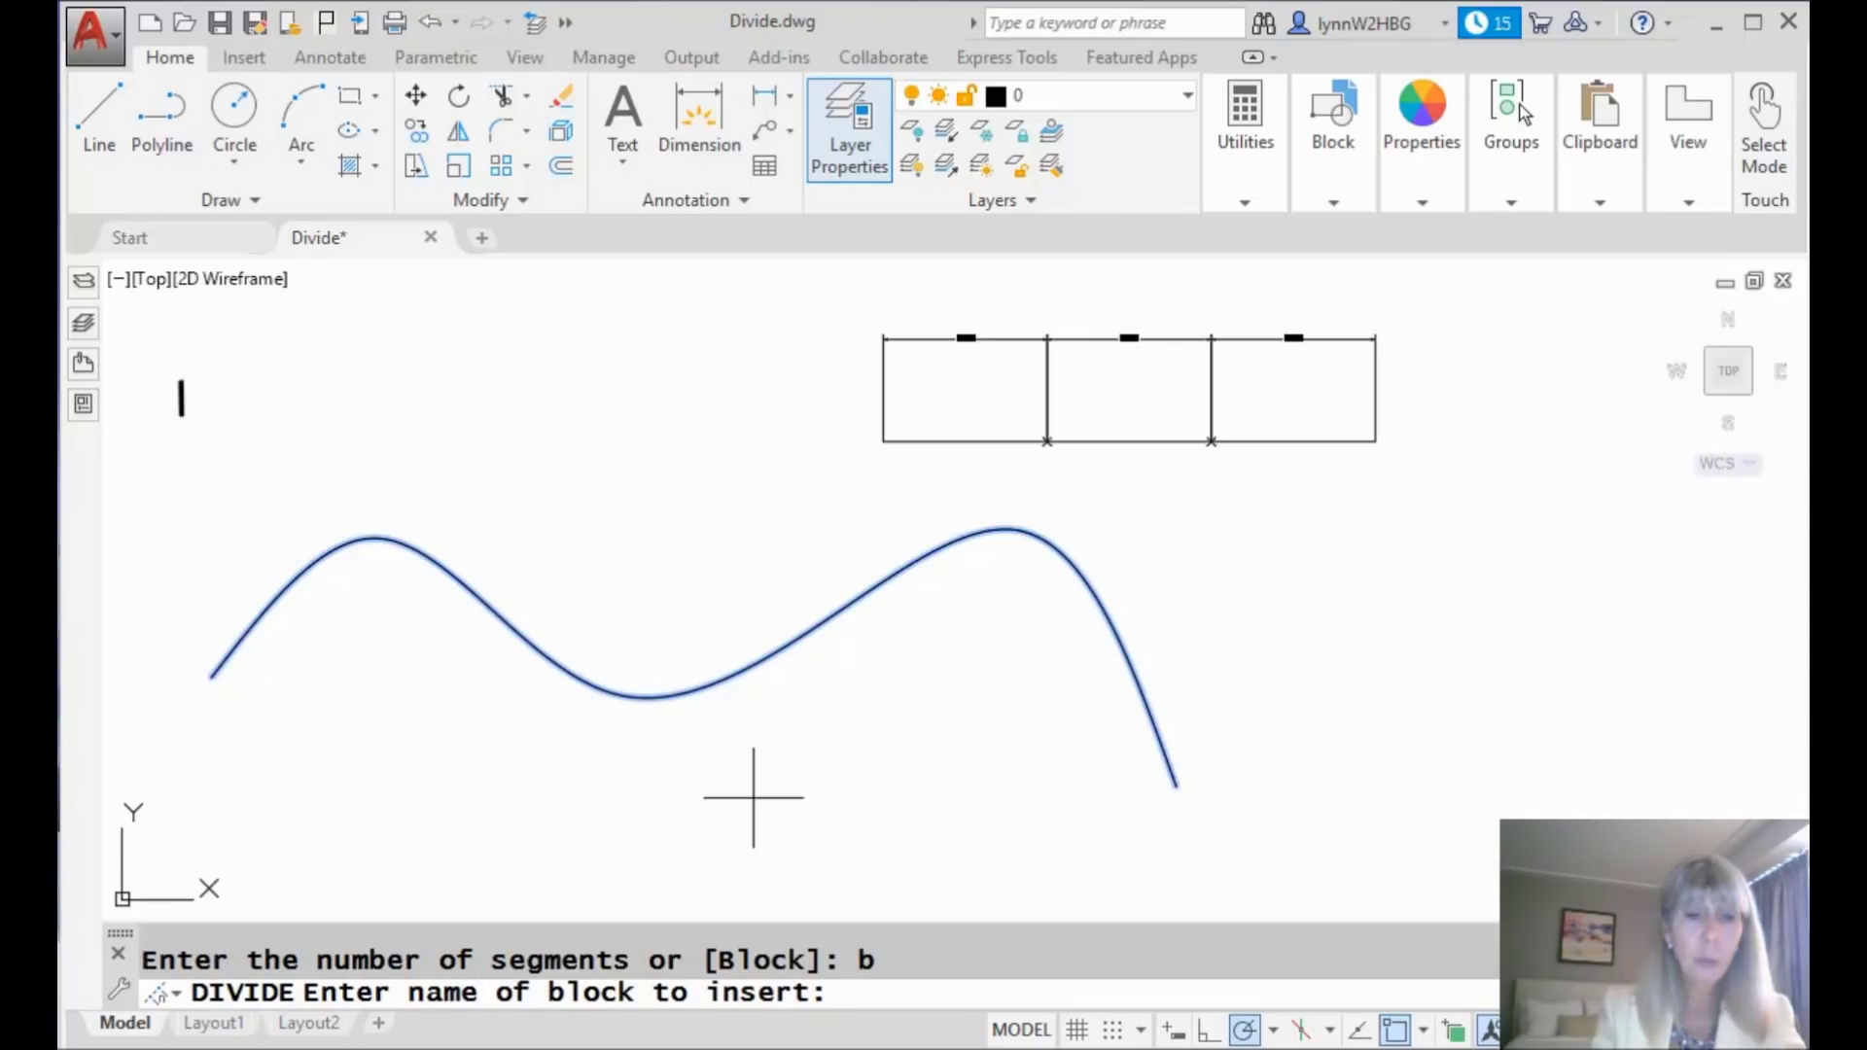
{"action": "type", "text": "bar"}
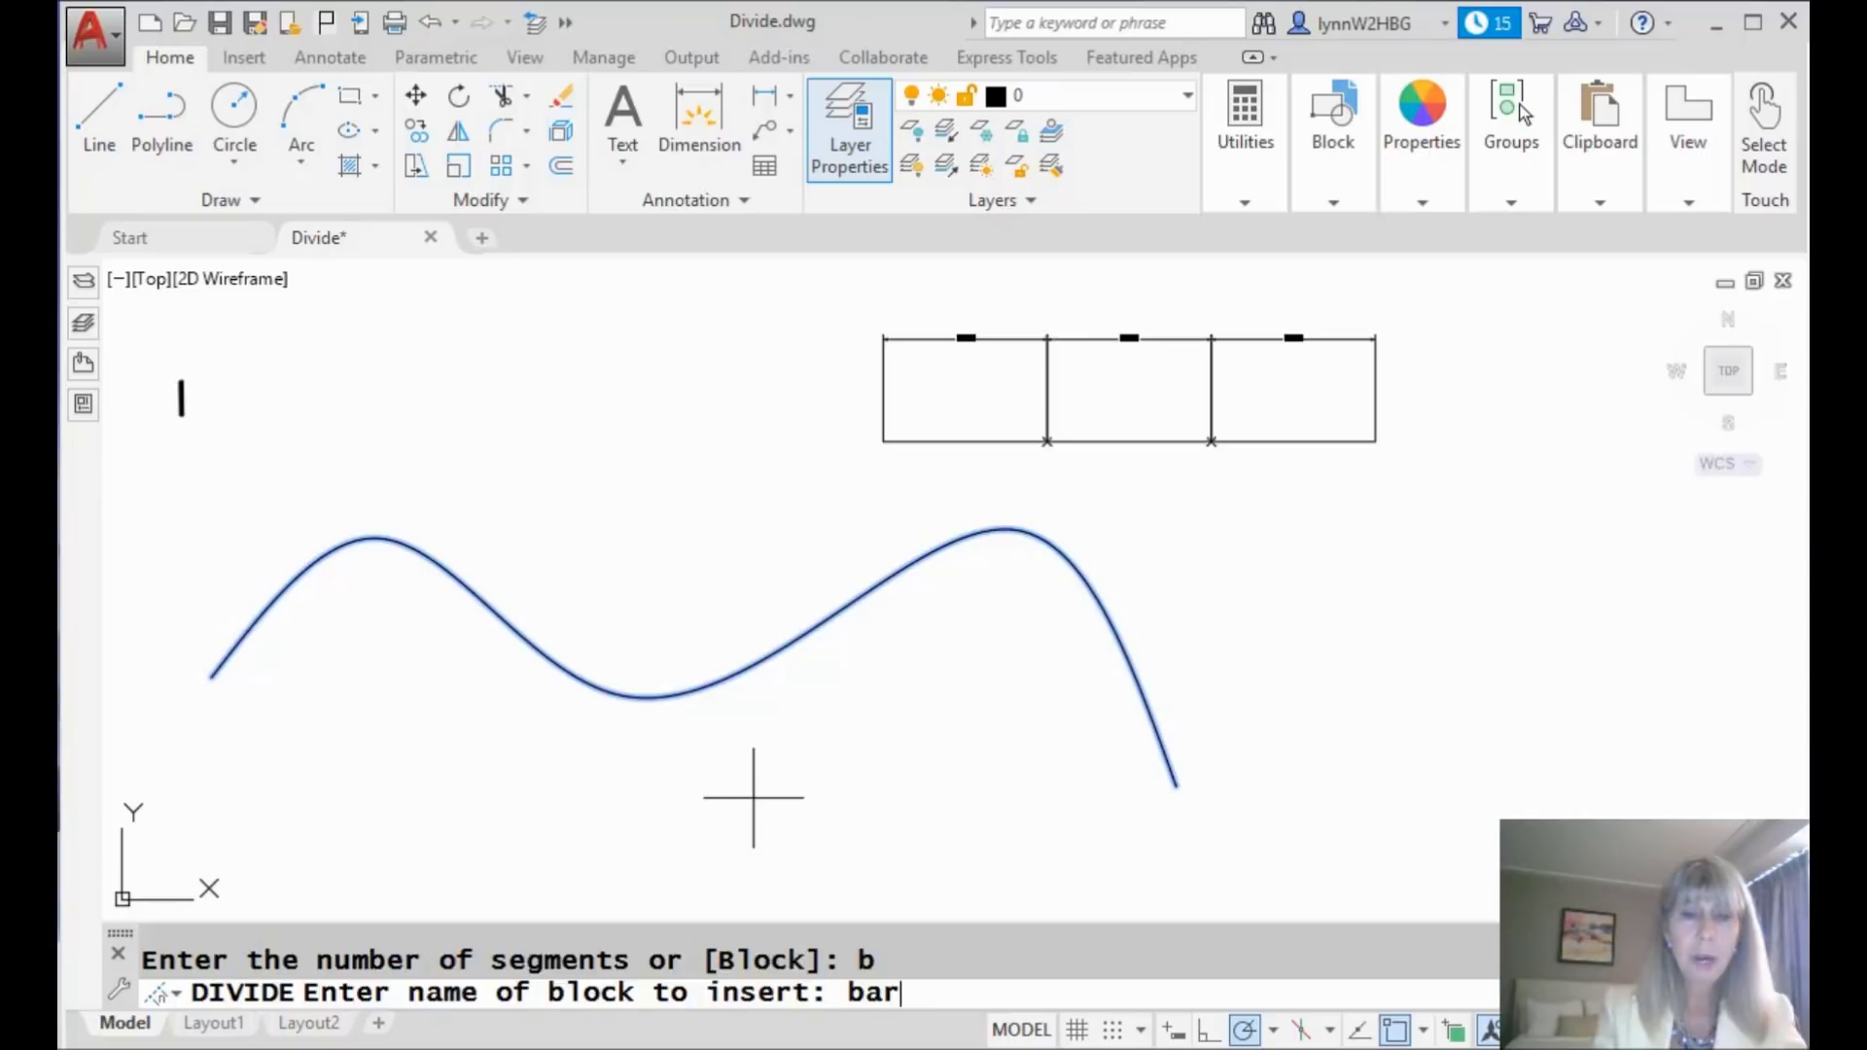
{"action": "key", "text": "Return"}
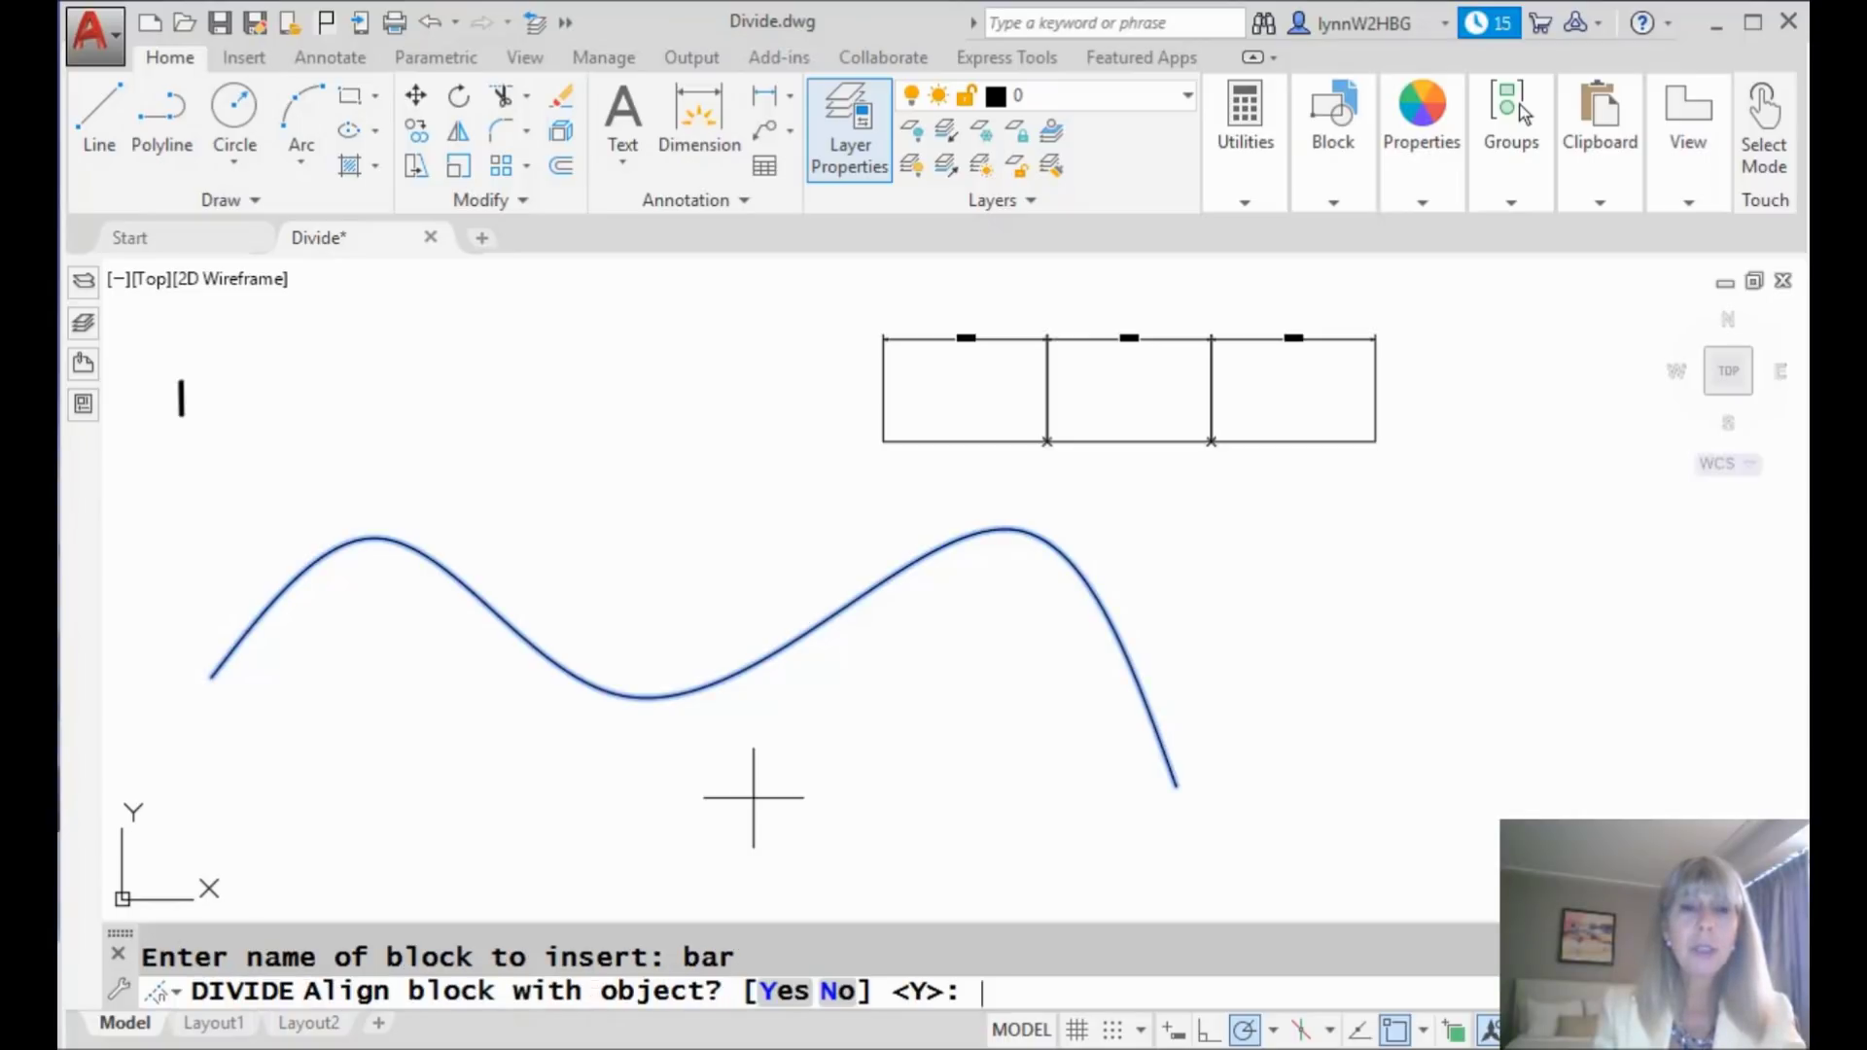
{"action": "type", "text": "y"}
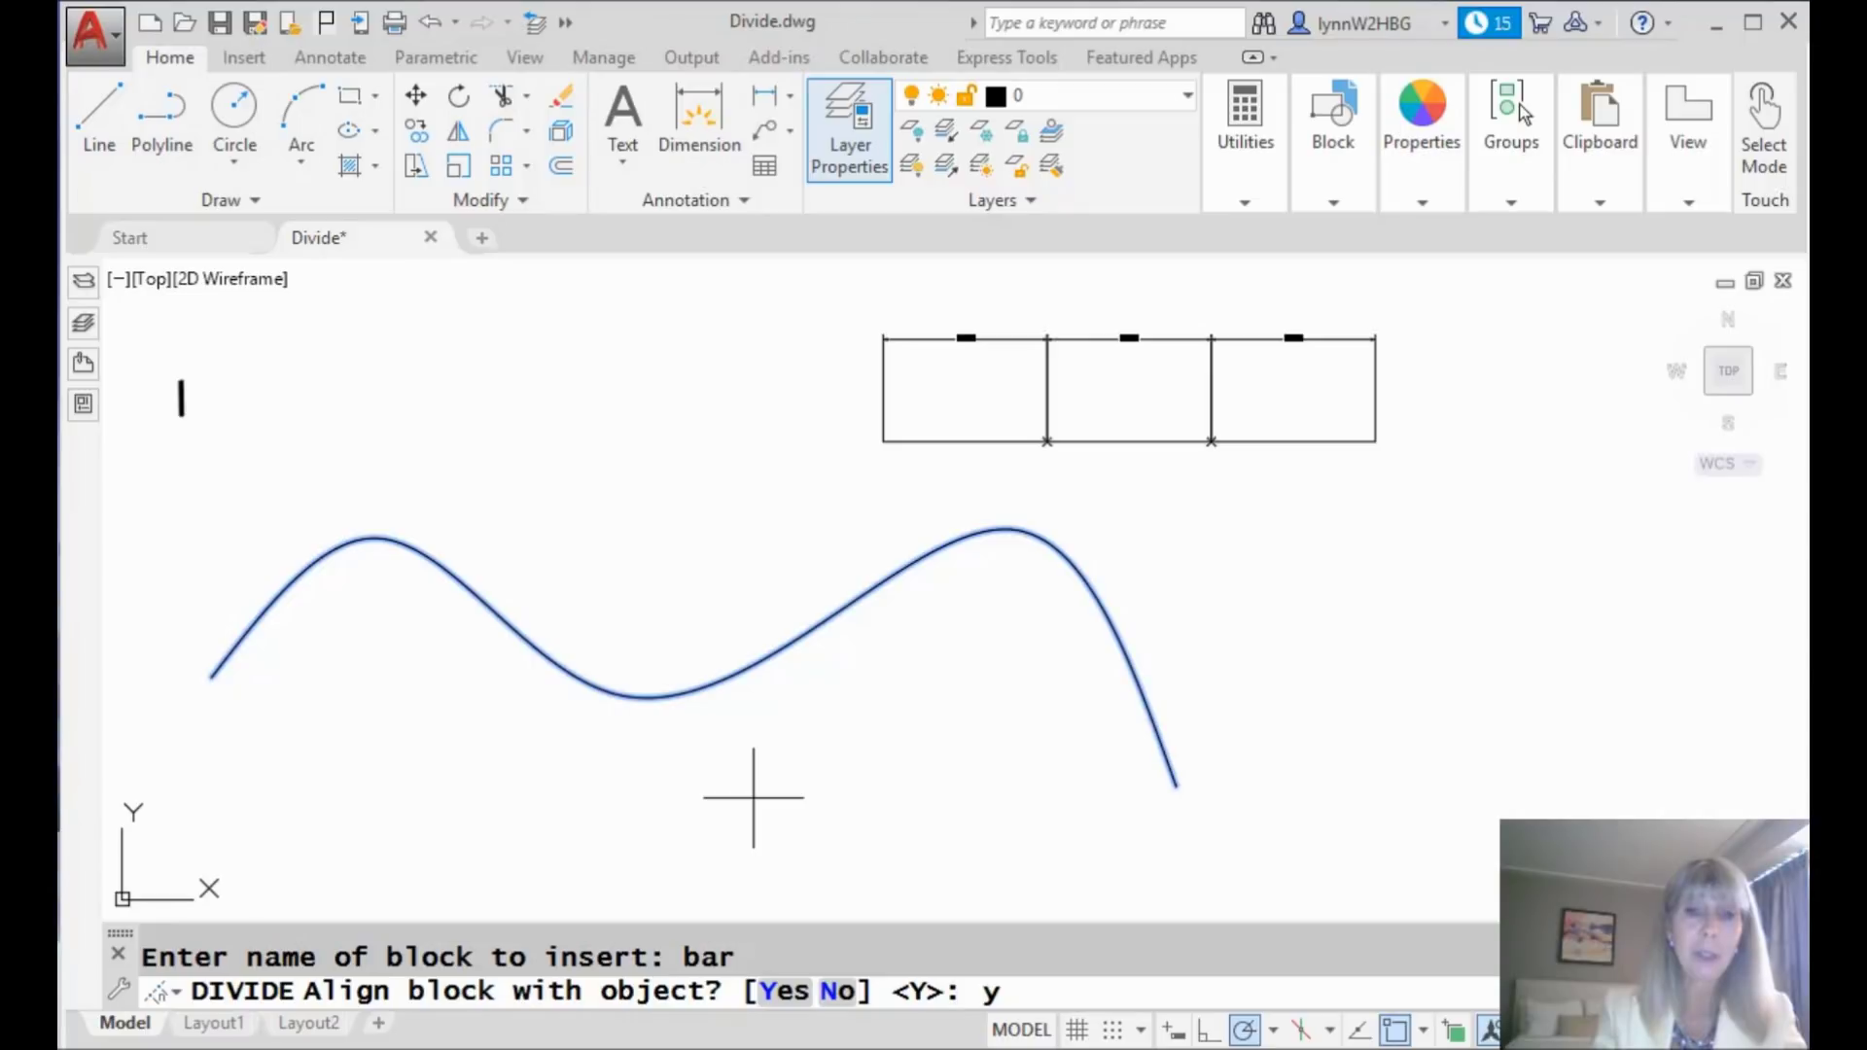
{"action": "key", "text": "Return"}
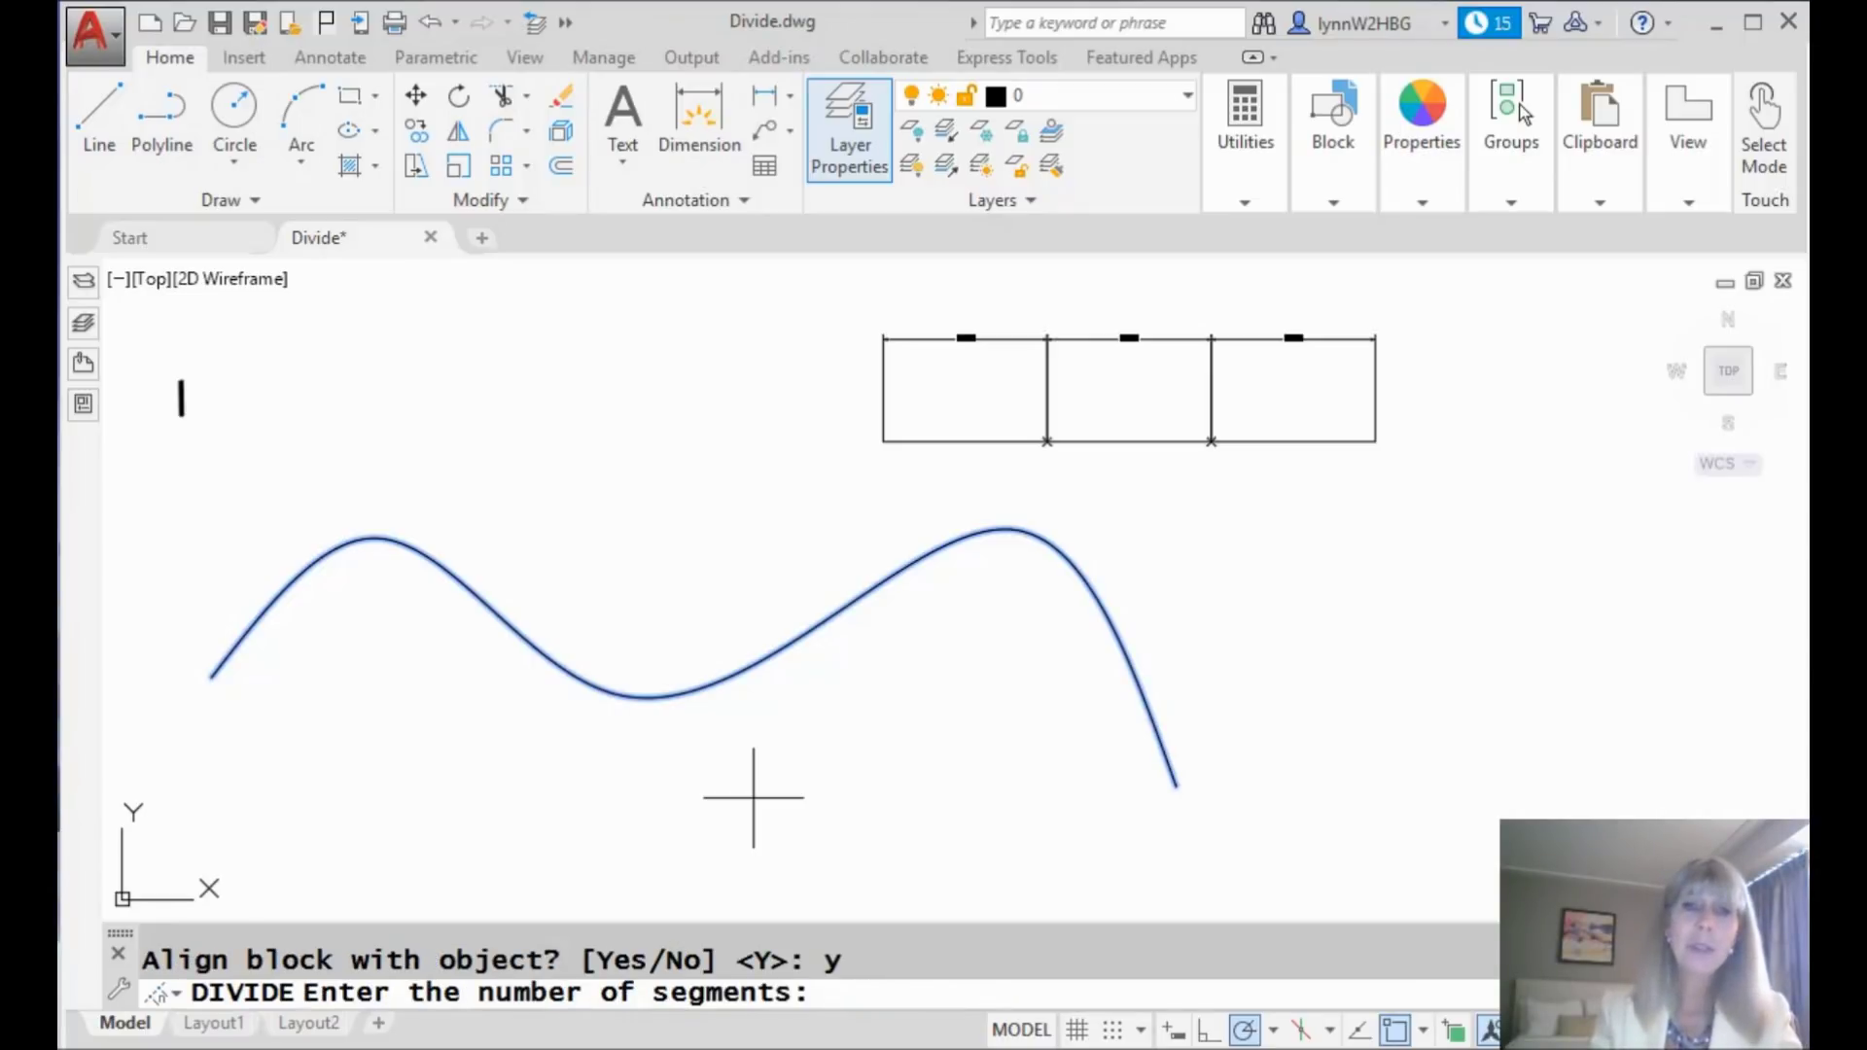
{"action": "type", "text": "8"}
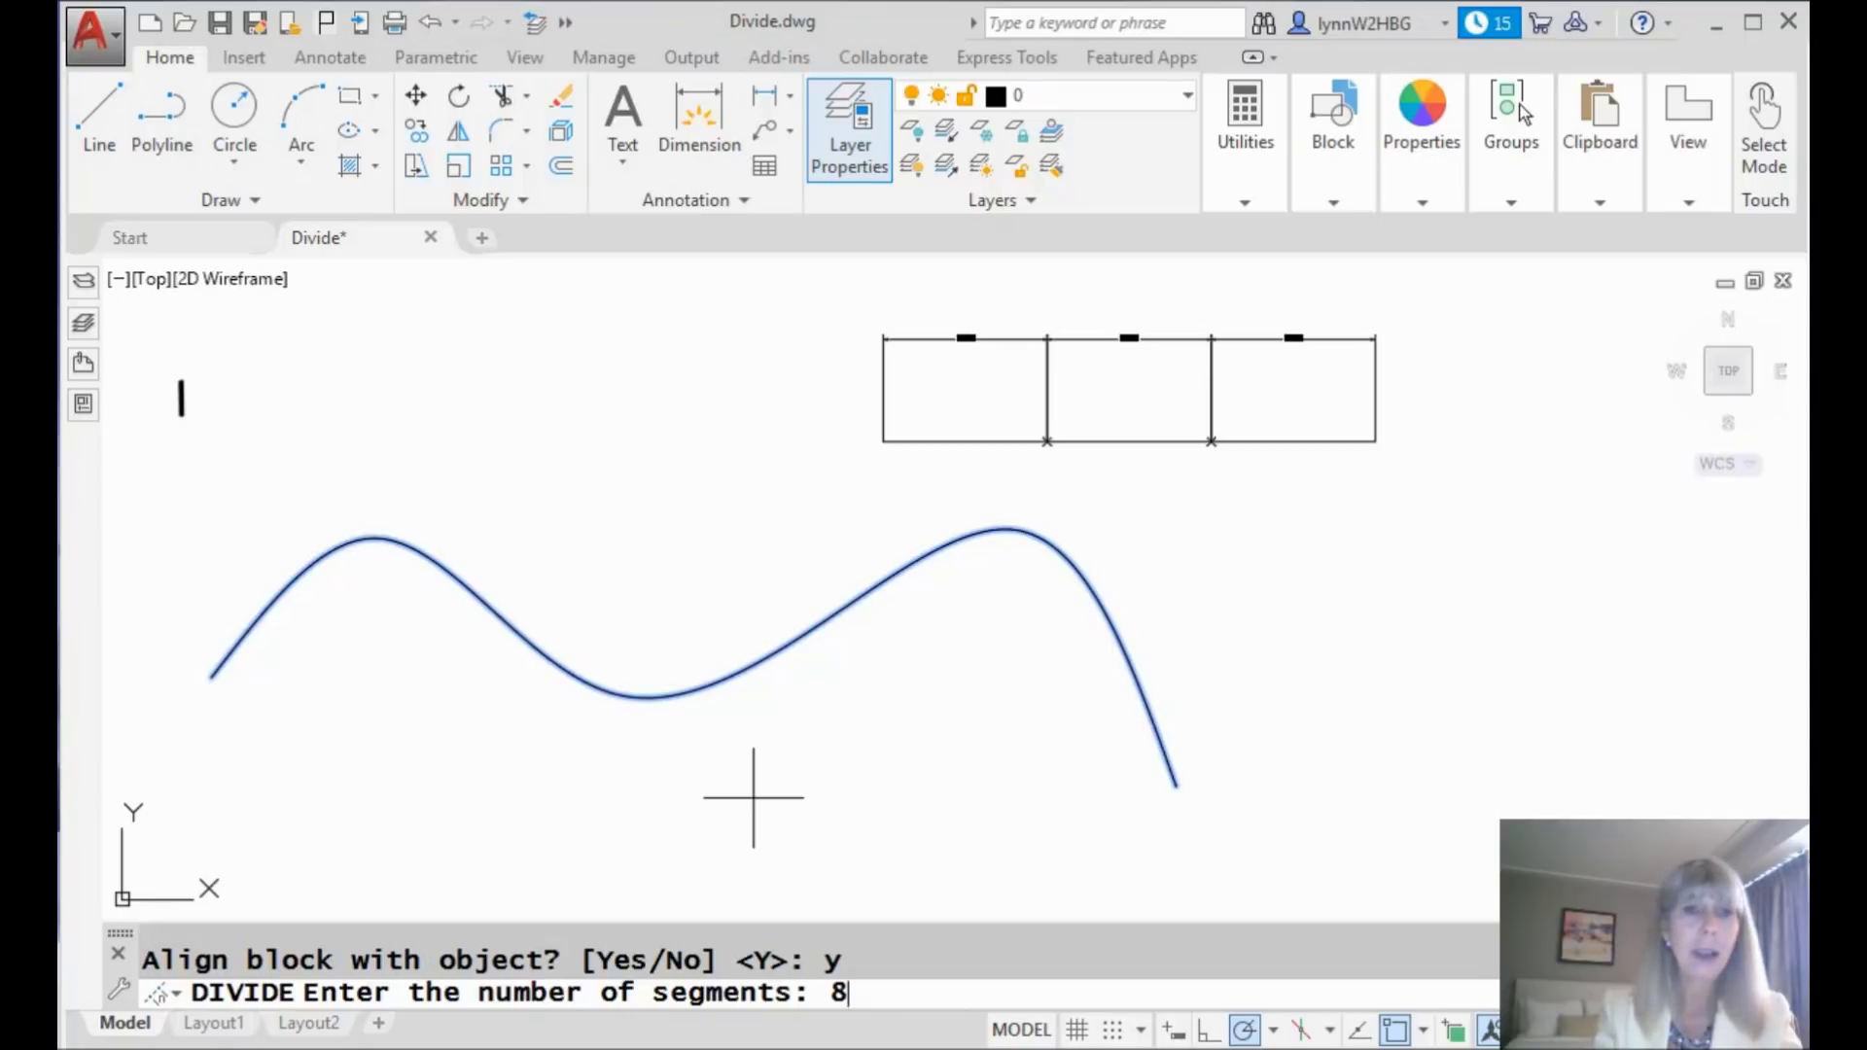
{"action": "key", "text": "Return"}
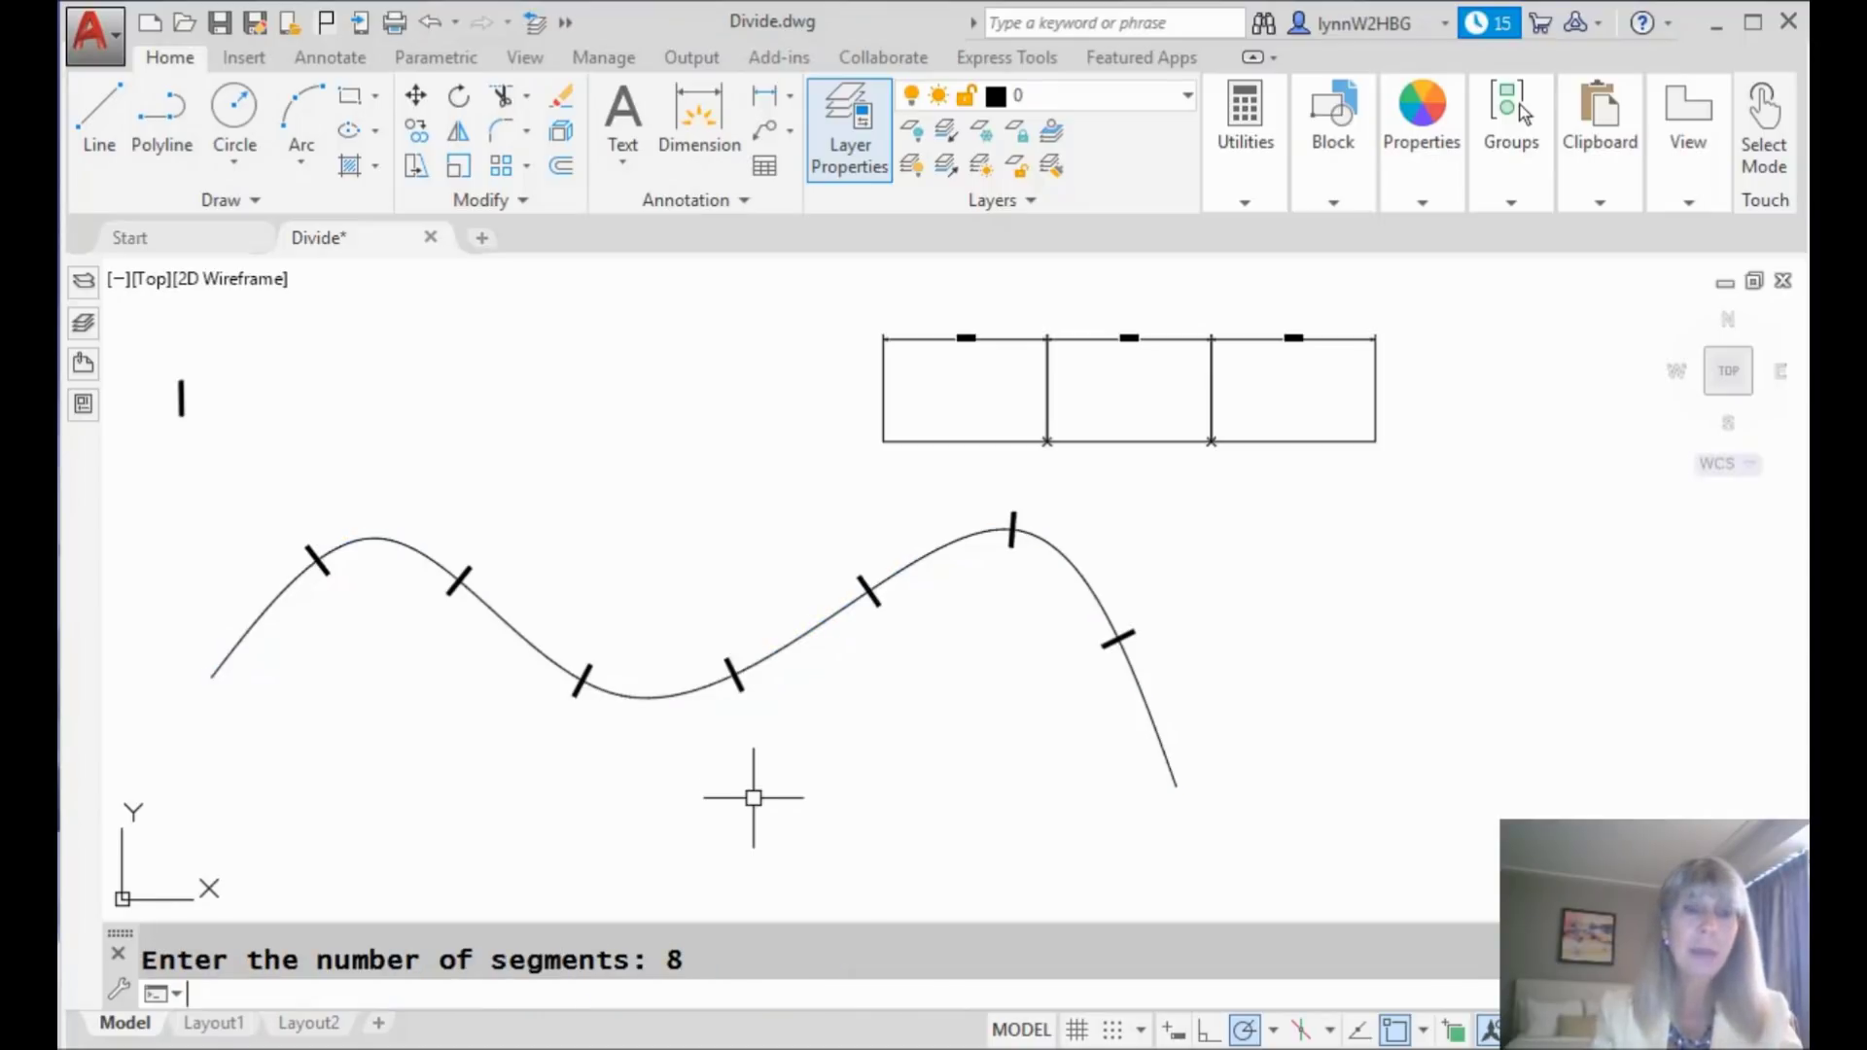